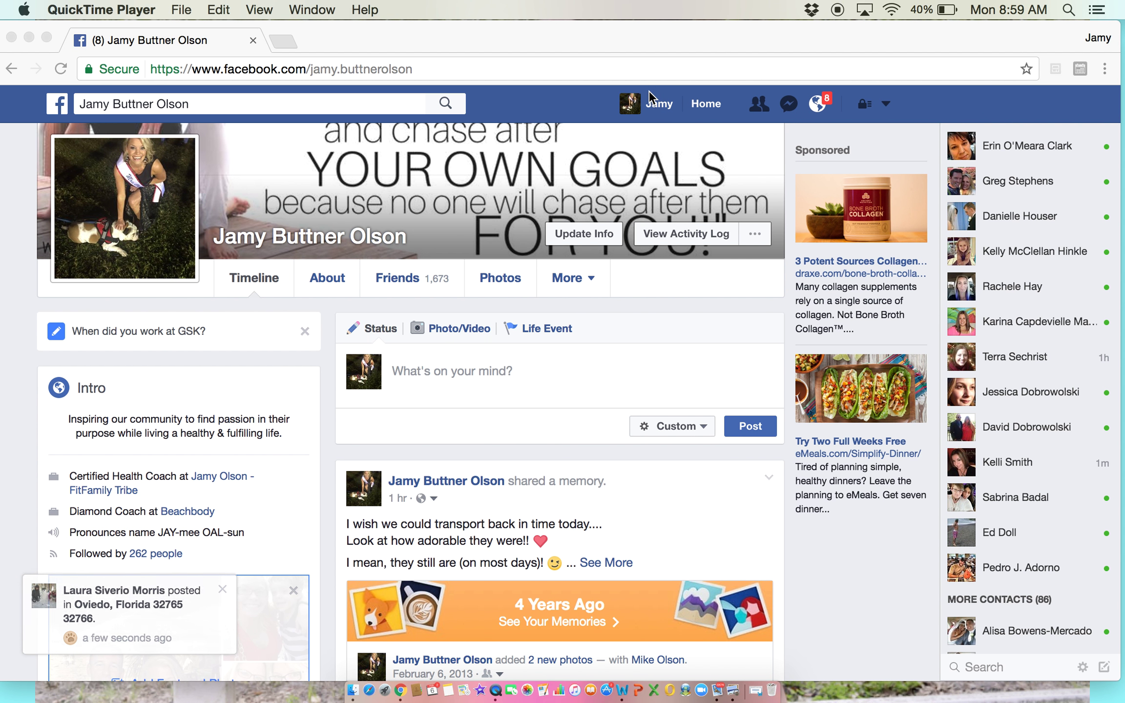
Step: Bring the Chrome window showing your Facebook profile timeline to the front
{"action": "left_click", "coordinate": [662, 114]}
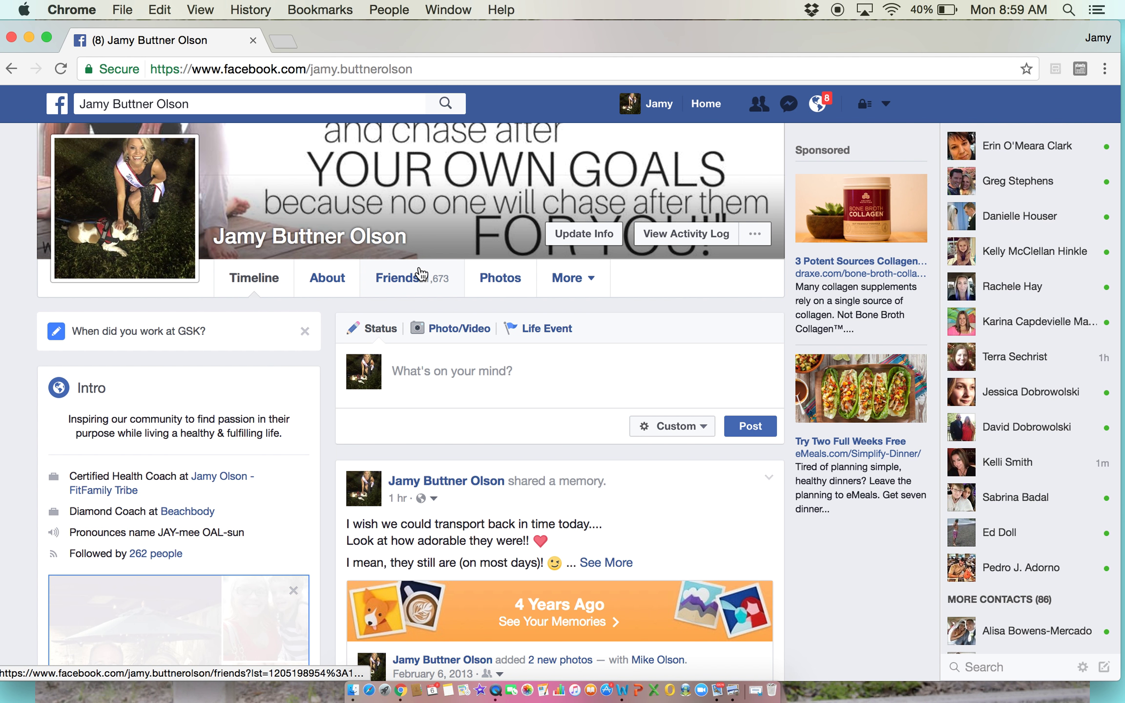
Step: Open the profile's Friends page and browse the grid of 1,673 friends
{"action": "left_click", "coordinate": [408, 282]}
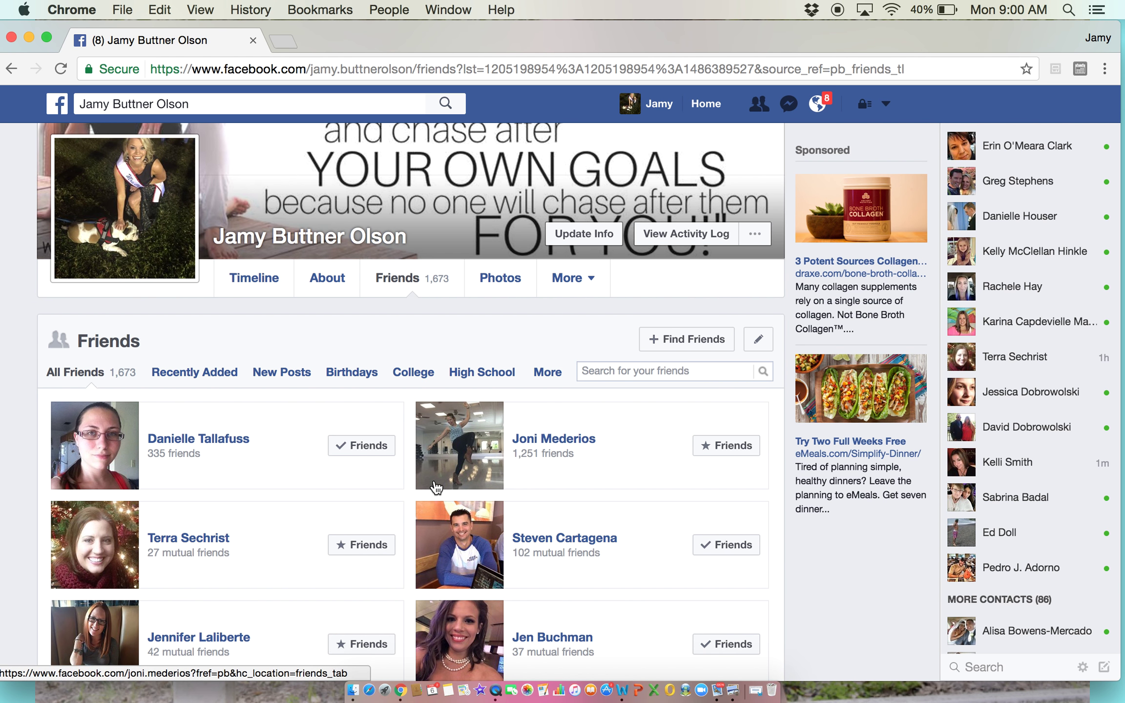
{"action": "scroll", "coordinate": [434, 486], "scroll_direction": "down", "scroll_amount": 5}
{"action": "mouse_move", "coordinate": [434, 486]}
{"action": "scroll", "coordinate": [433, 486], "scroll_direction": "up", "scroll_amount": 7}
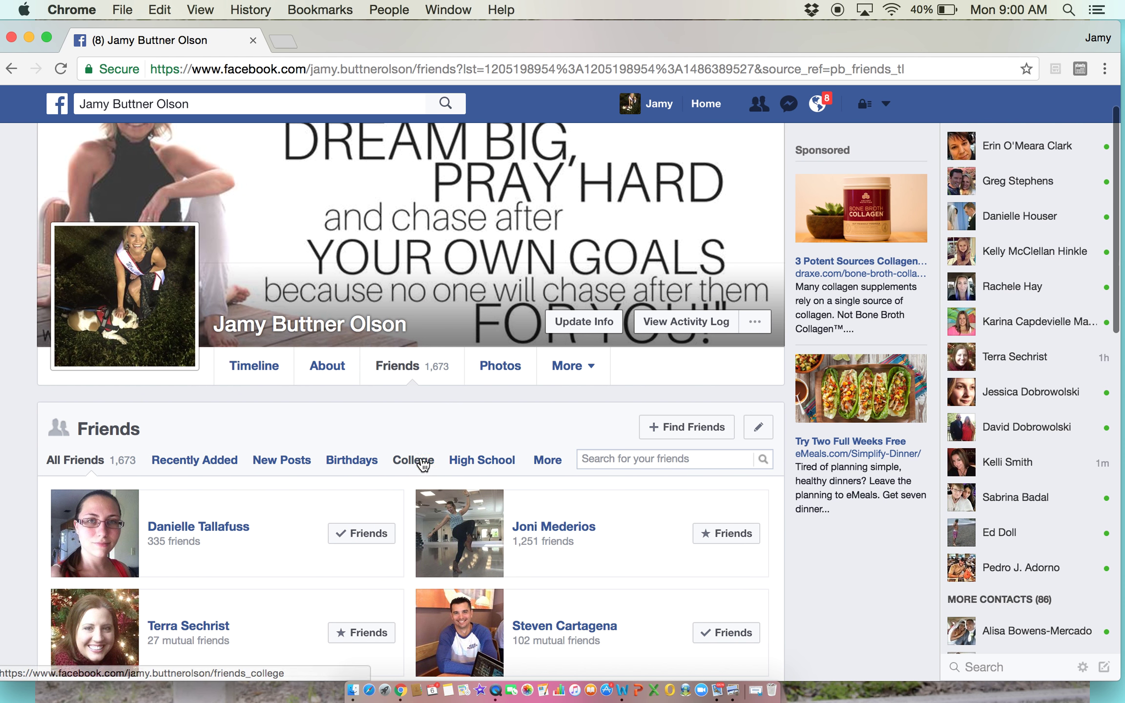
{"action": "scroll", "coordinate": [405, 488], "scroll_direction": "down", "scroll_amount": 2}
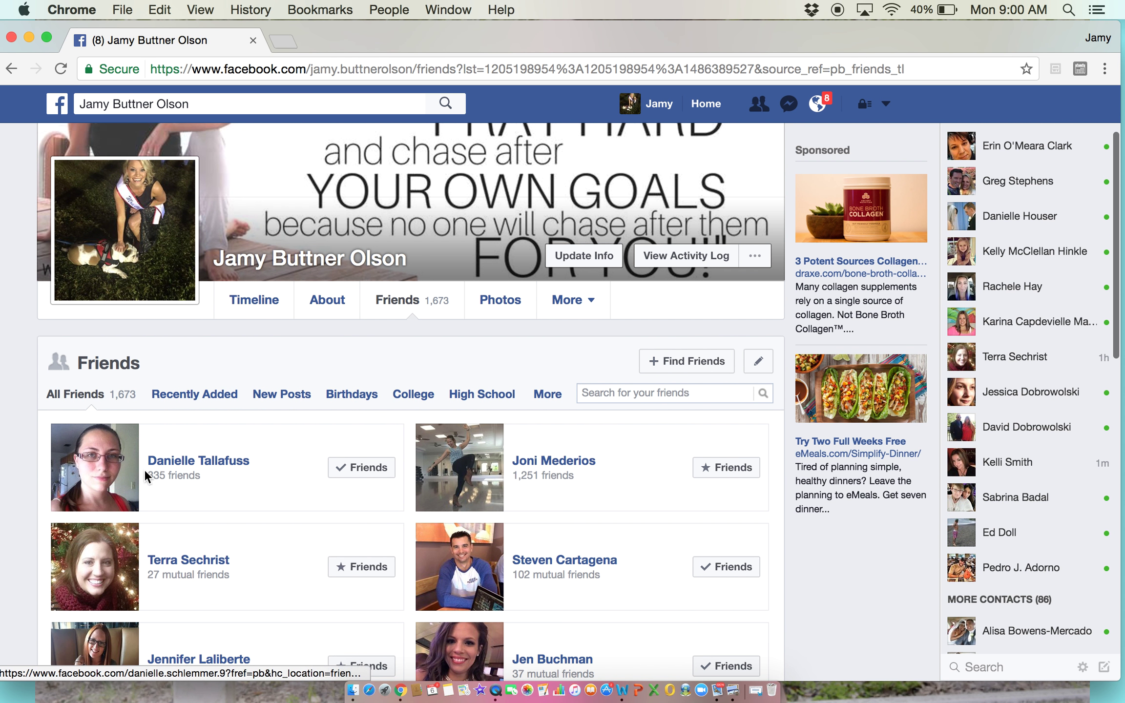
{"action": "mouse_move", "coordinate": [144, 470]}
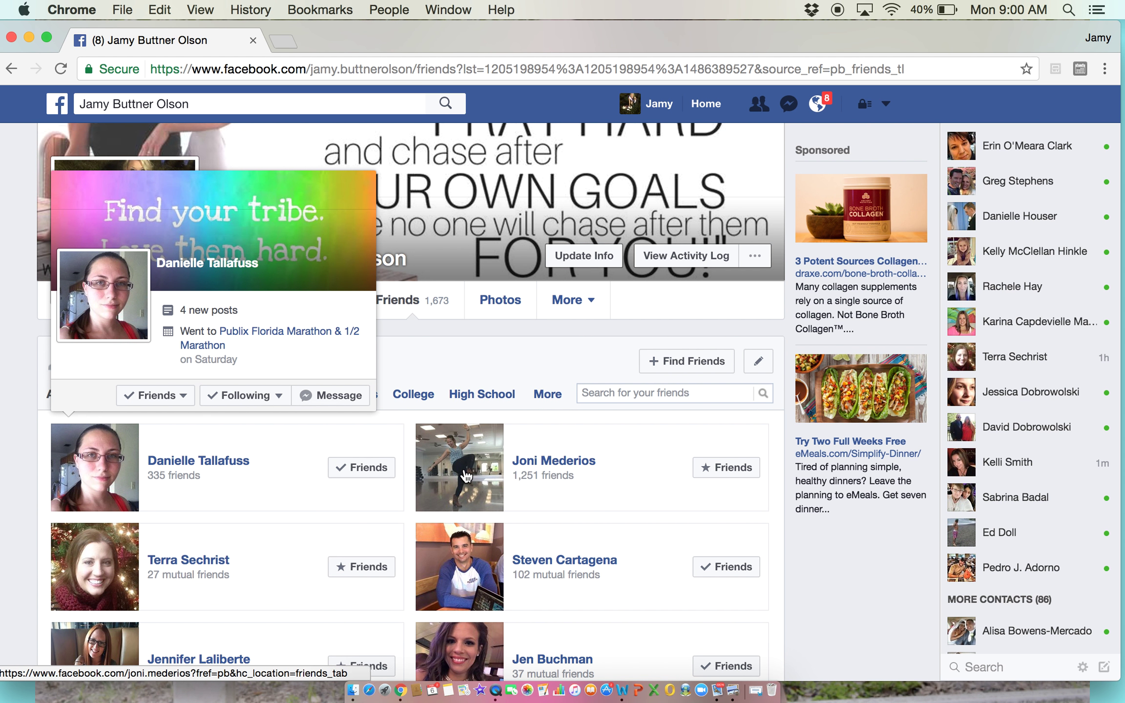
{"action": "mouse_move", "coordinate": [363, 472]}
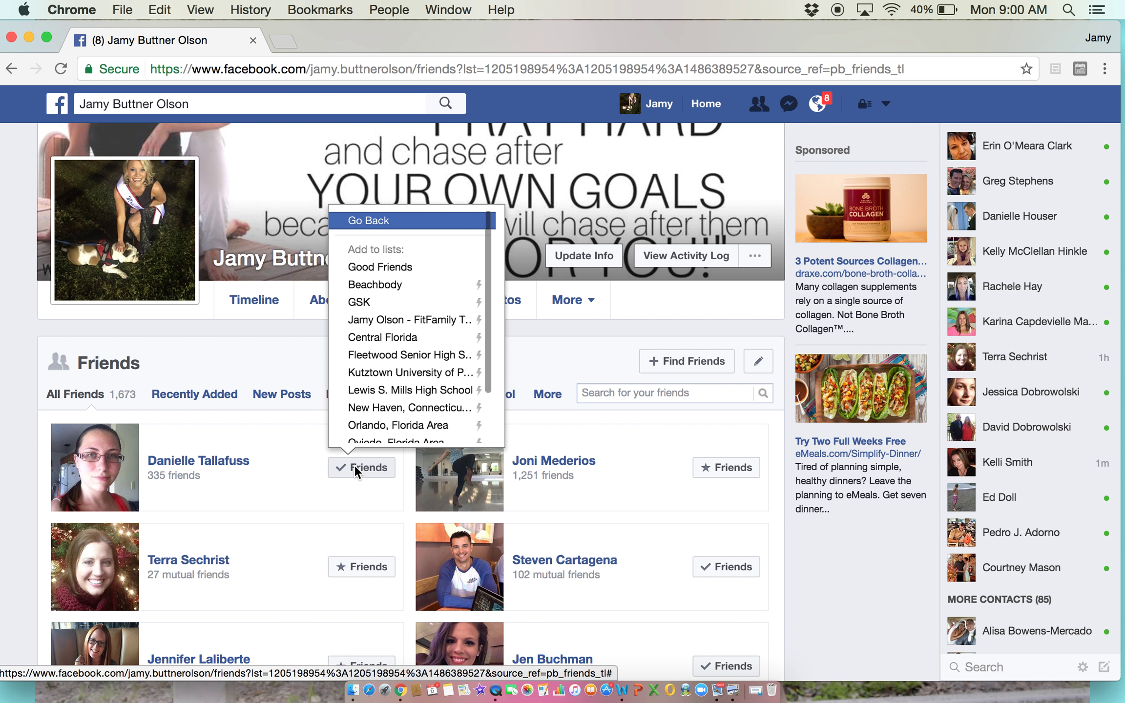
Step: Add the first friend in the grid to a new friend list named 'Realtor'
{"action": "scroll", "coordinate": [490, 381], "scroll_direction": "down", "scroll_amount": 1}
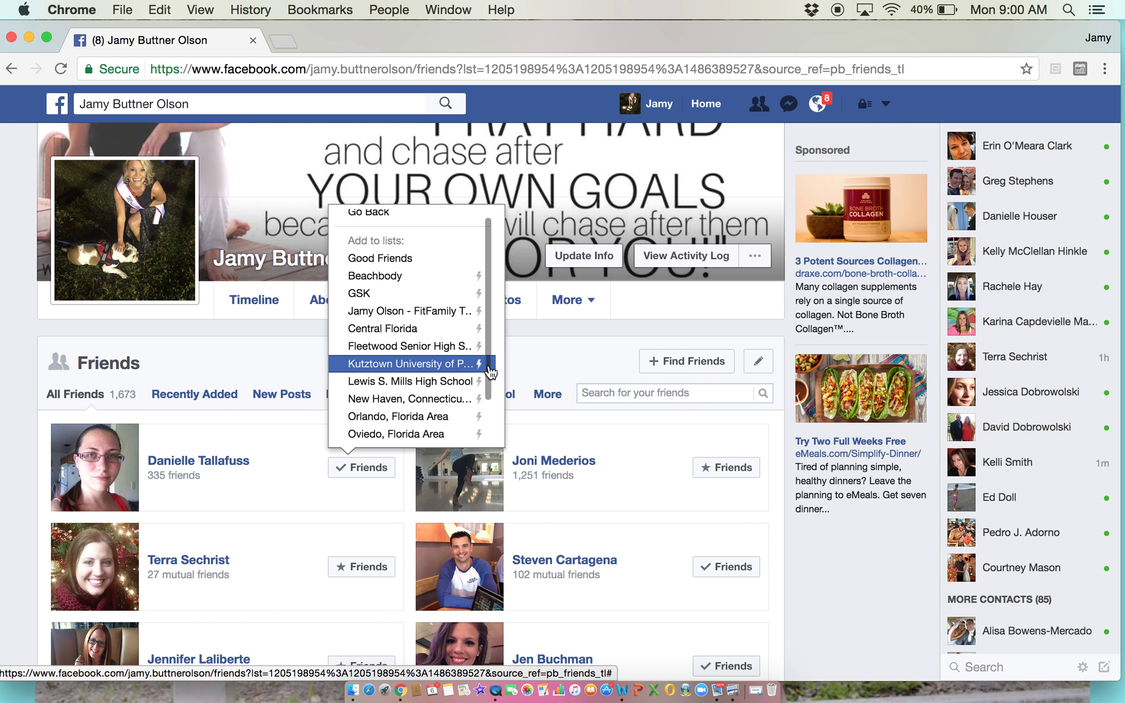
{"action": "left_click_drag", "start_coordinate": [490, 335], "coordinate": [490, 432]}
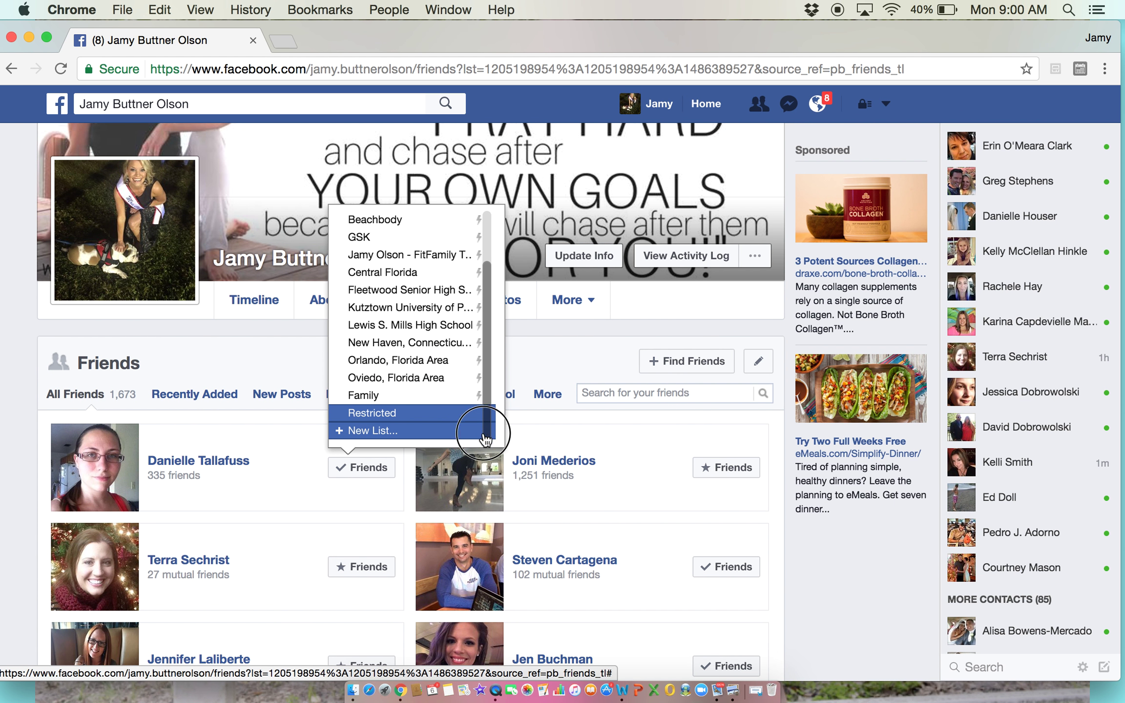
{"action": "left_click", "coordinate": [366, 435]}
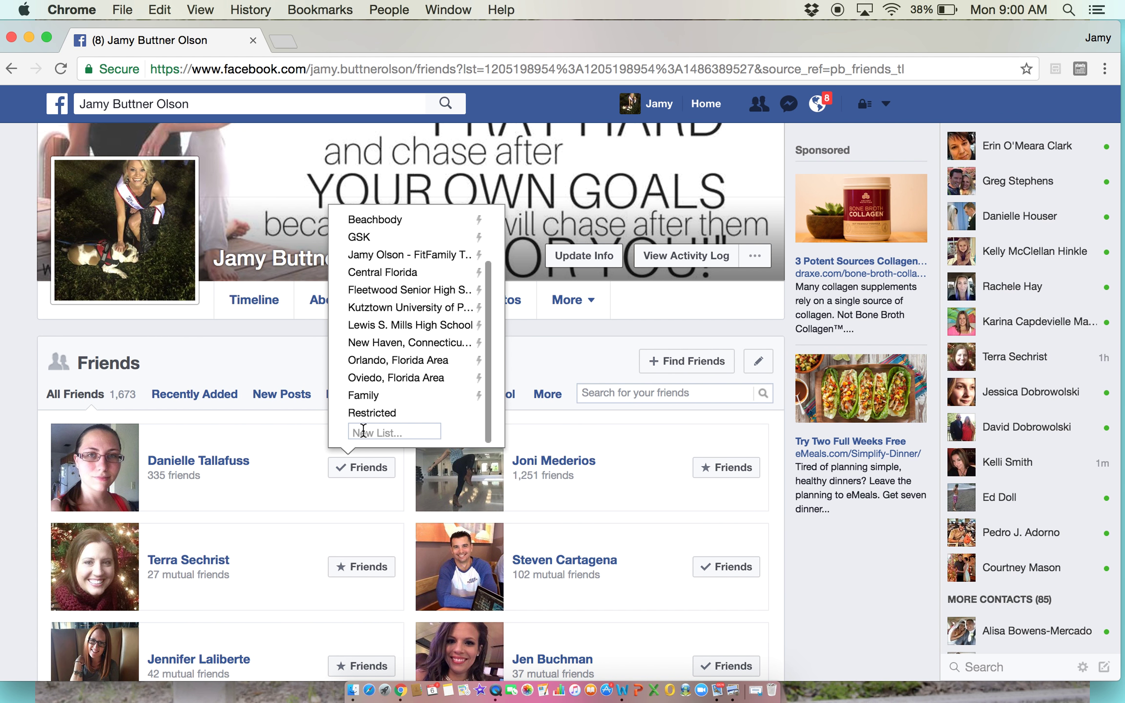
{"action": "type", "text": "Realtor"}
{"action": "key", "text": "Return"}
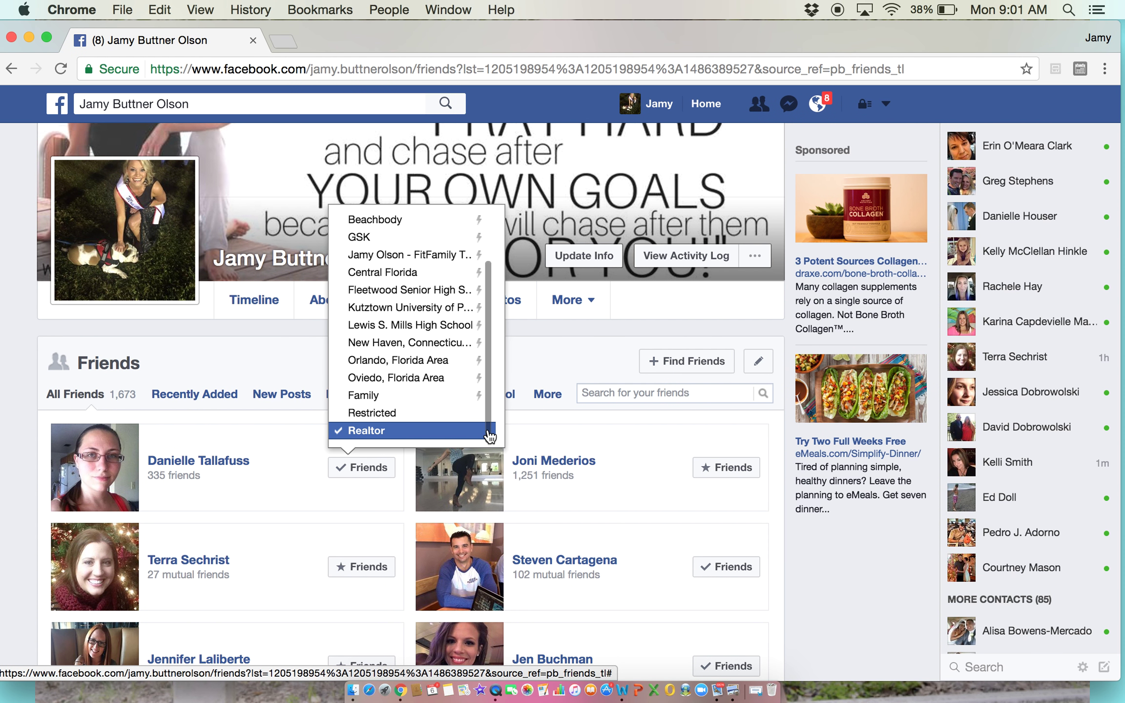
{"action": "scroll", "coordinate": [489, 434], "scroll_direction": "down", "scroll_amount": 1}
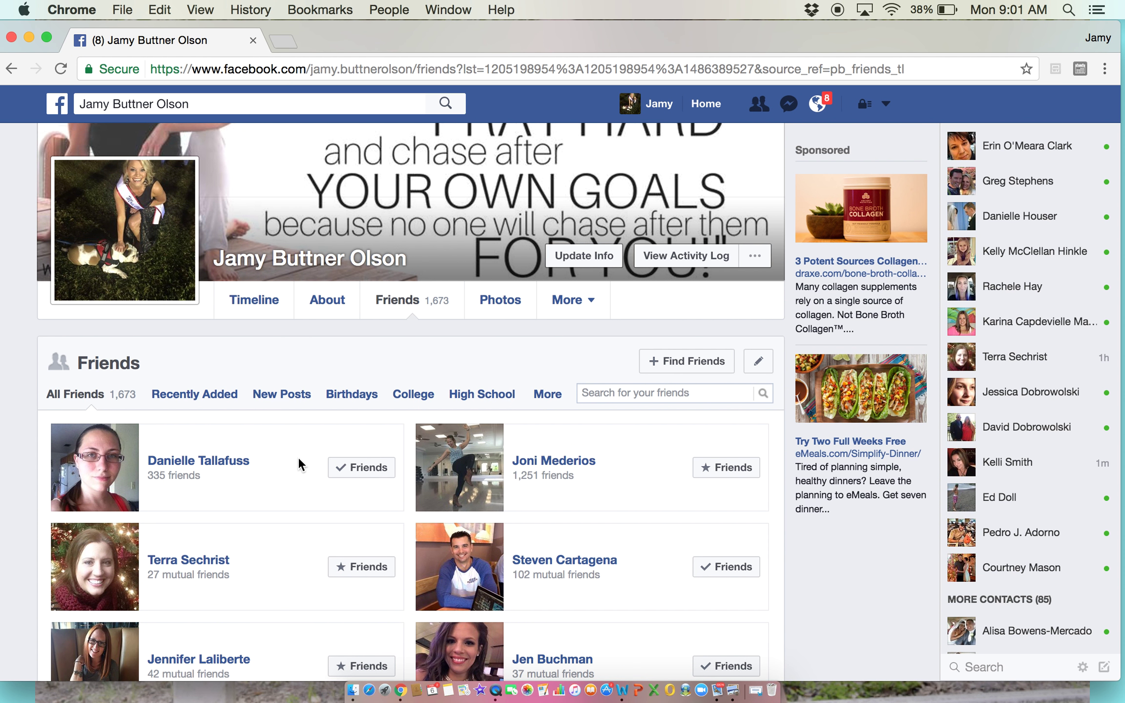
Step: Return to the Timeline and type the status 'Check out our New Listing!'
{"action": "left_click", "coordinate": [248, 298]}
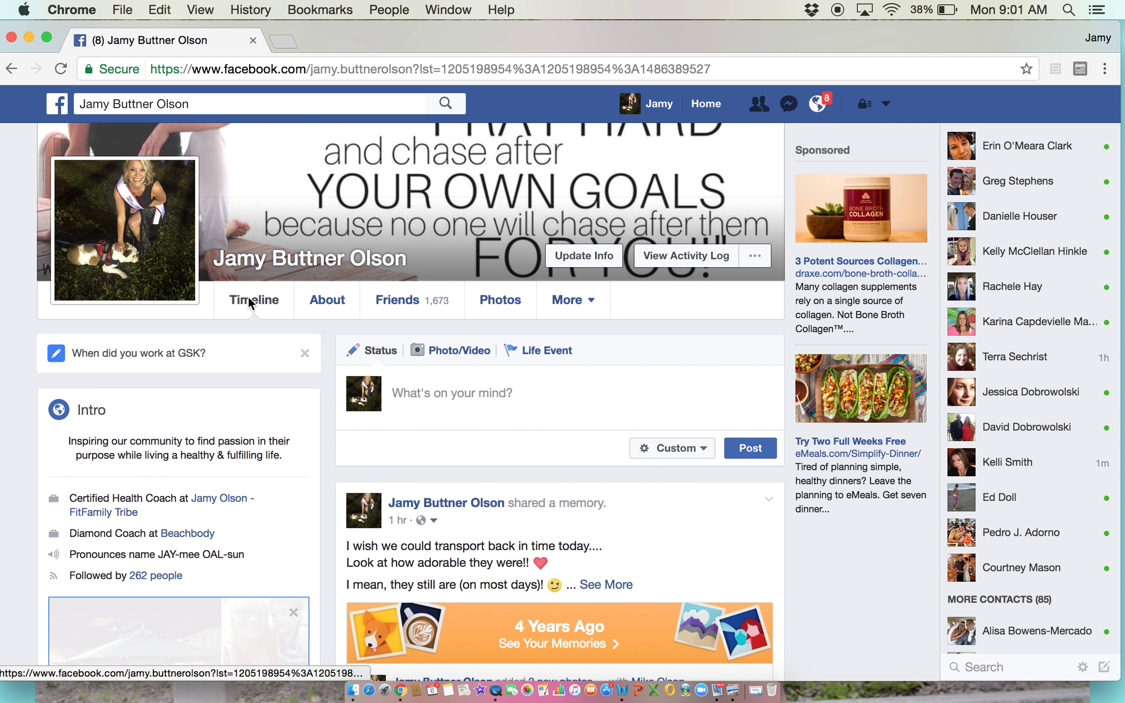
{"action": "left_click", "coordinate": [512, 391]}
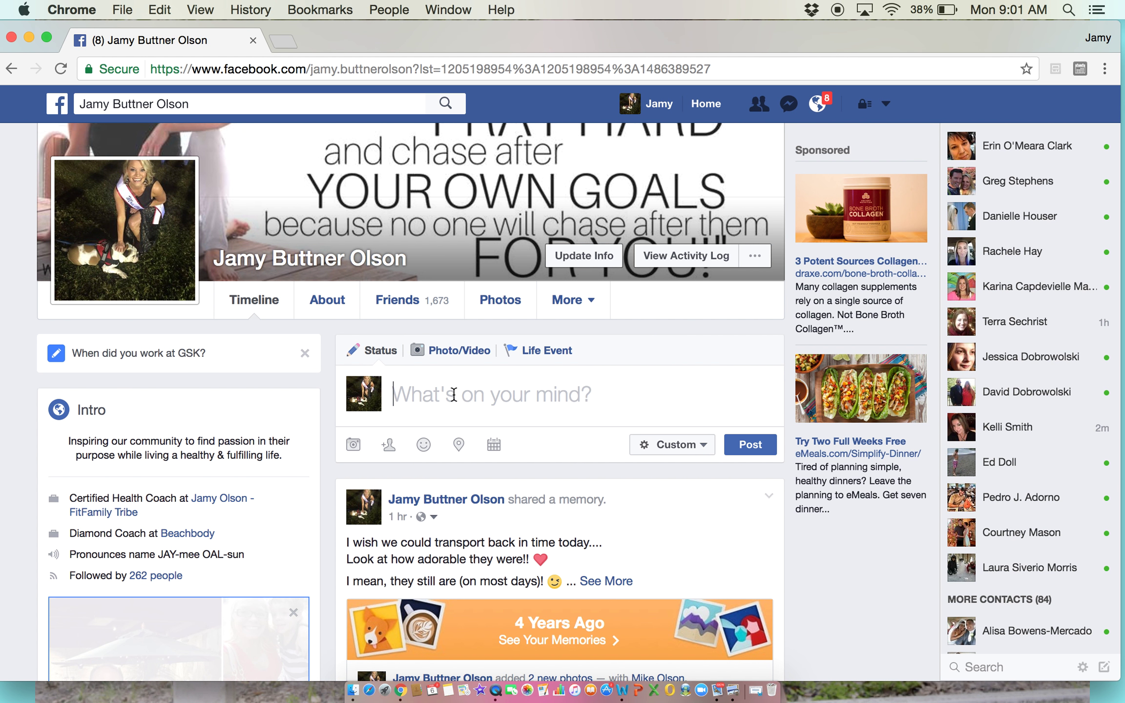
{"action": "type", "text": "Chec"}
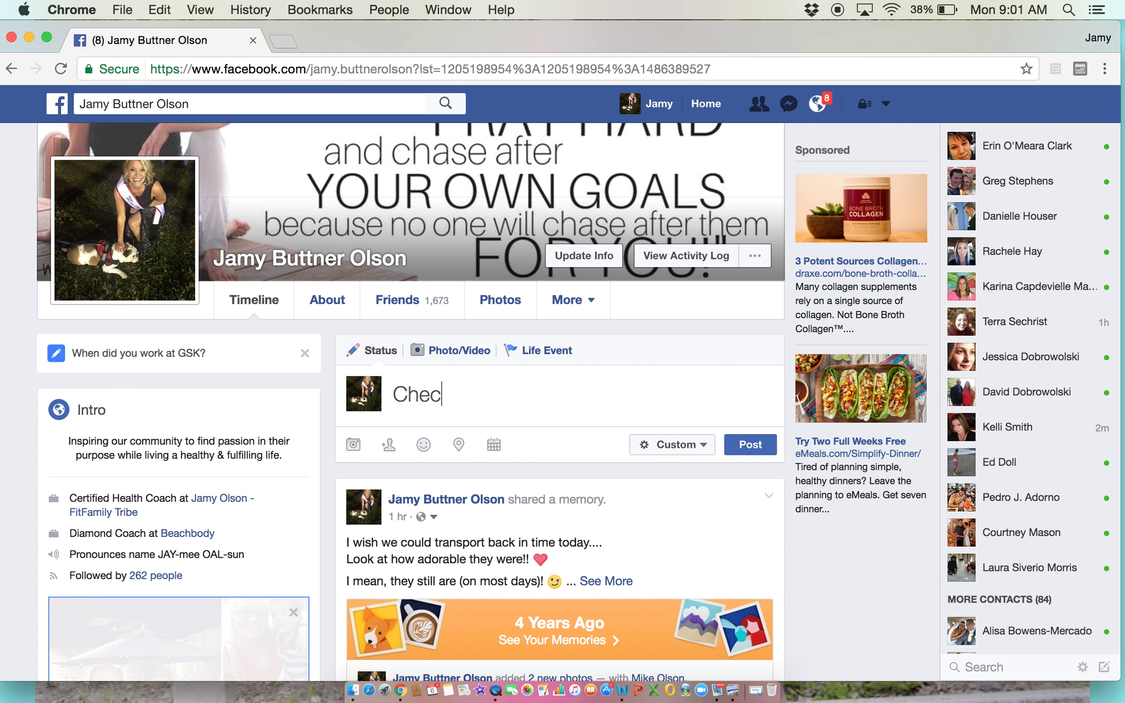
{"action": "type", "text": "k out our New Lis"}
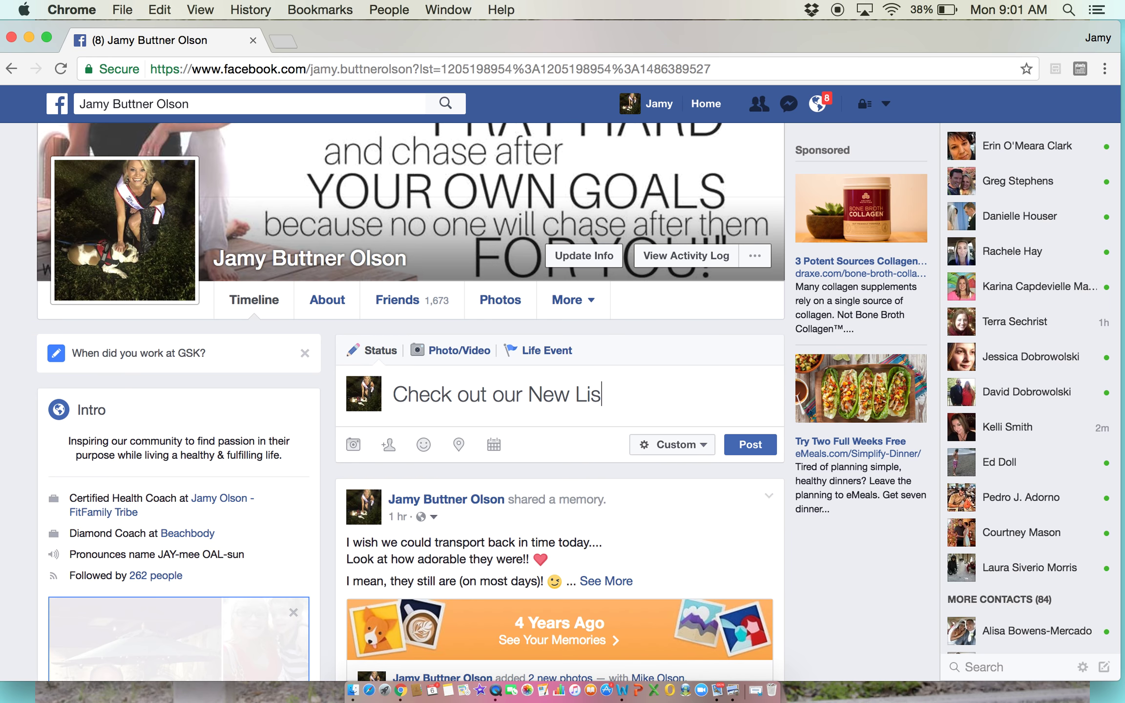
{"action": "type", "text": "ting!"}
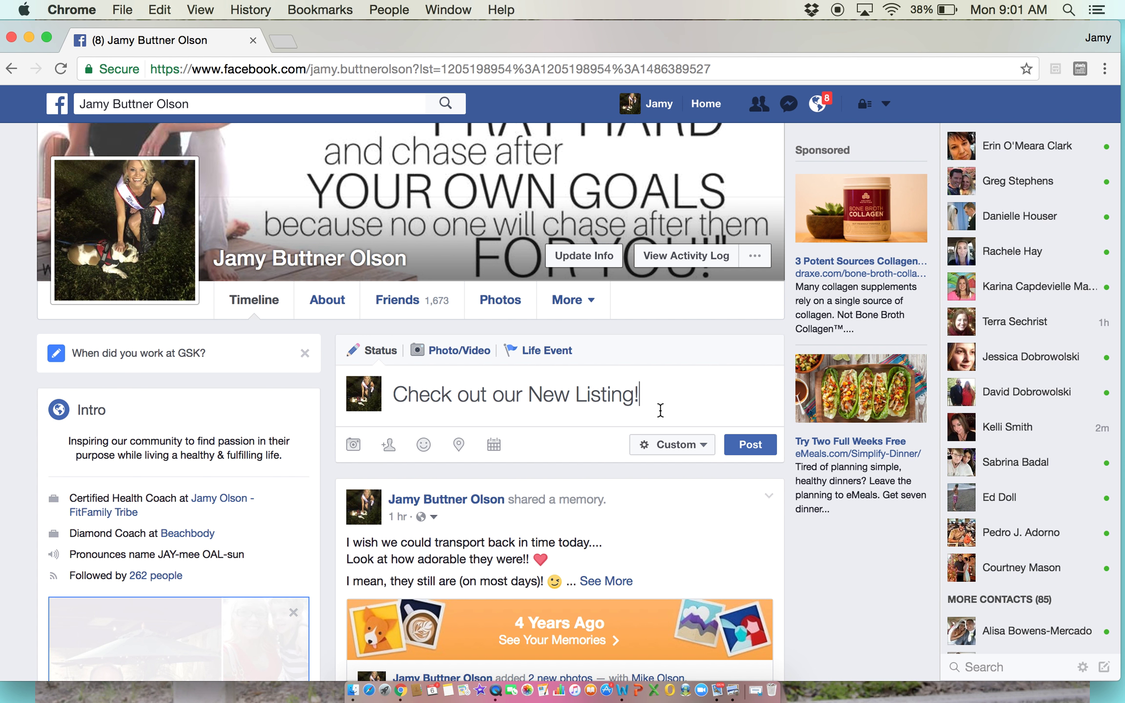
Step: Open the post's Custom audience dropdown and look through the privacy options
{"action": "left_click", "coordinate": [671, 454]}
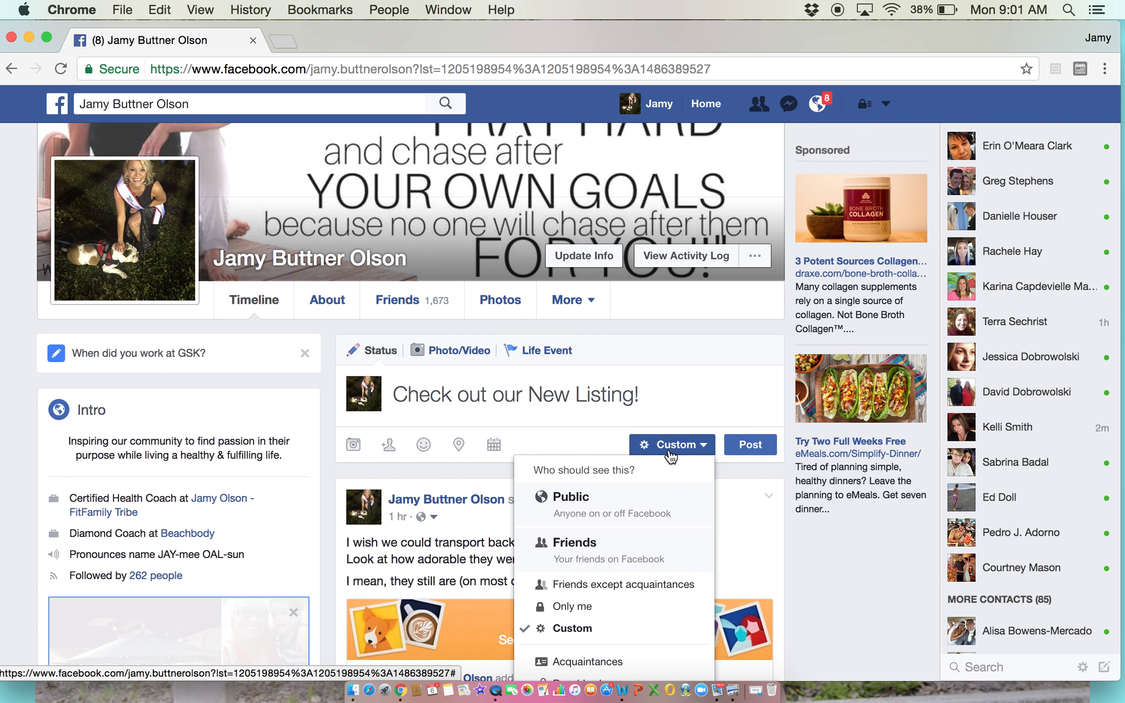
{"action": "scroll", "coordinate": [617, 572], "scroll_direction": "down", "scroll_amount": 1}
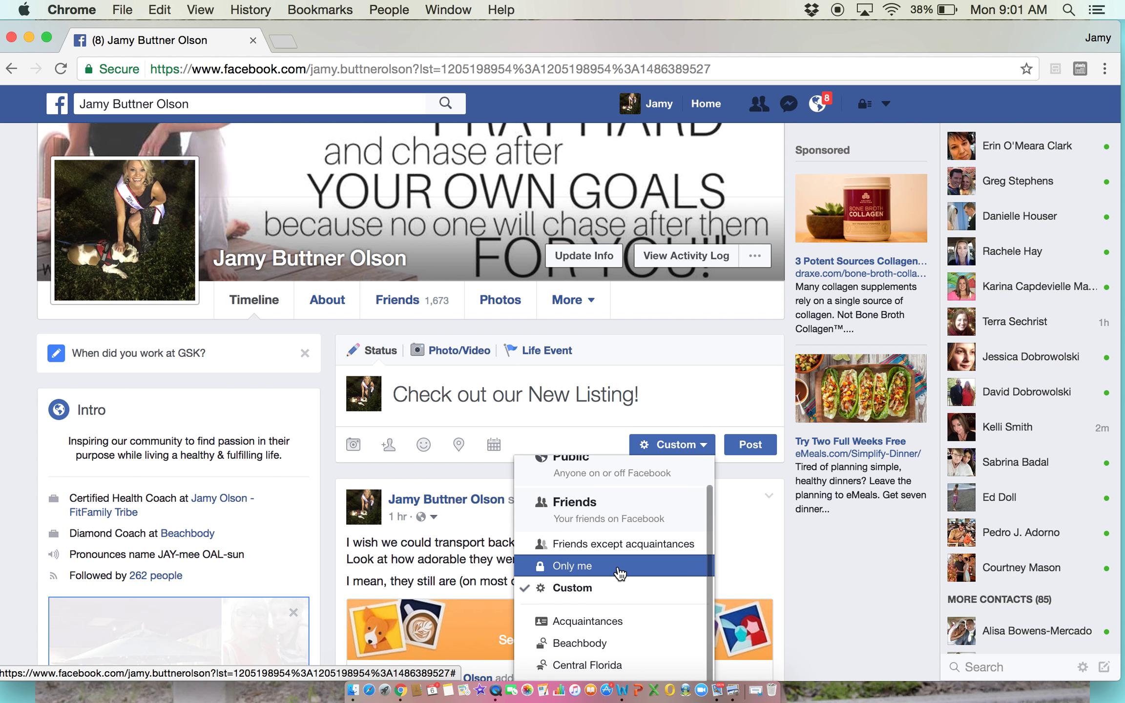
{"action": "scroll", "coordinate": [620, 574], "scroll_direction": "up", "scroll_amount": 1}
{"action": "scroll", "coordinate": [606, 516], "scroll_direction": "up", "scroll_amount": 1}
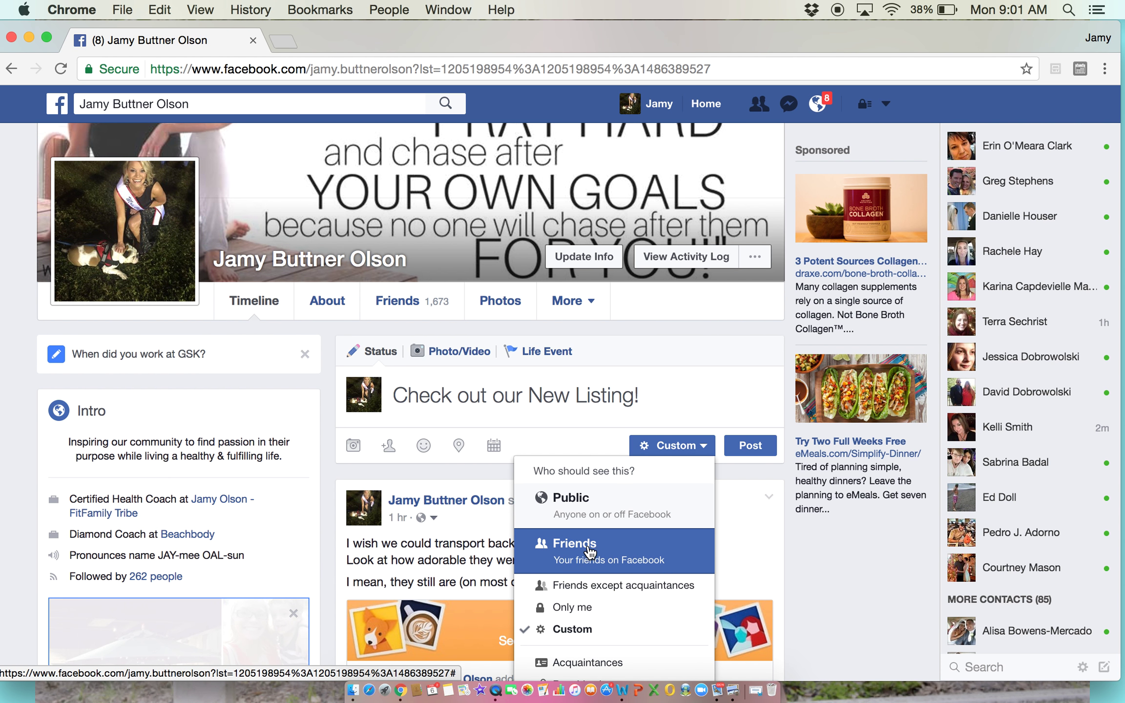
{"action": "scroll", "coordinate": [590, 554], "scroll_direction": "down", "scroll_amount": 4}
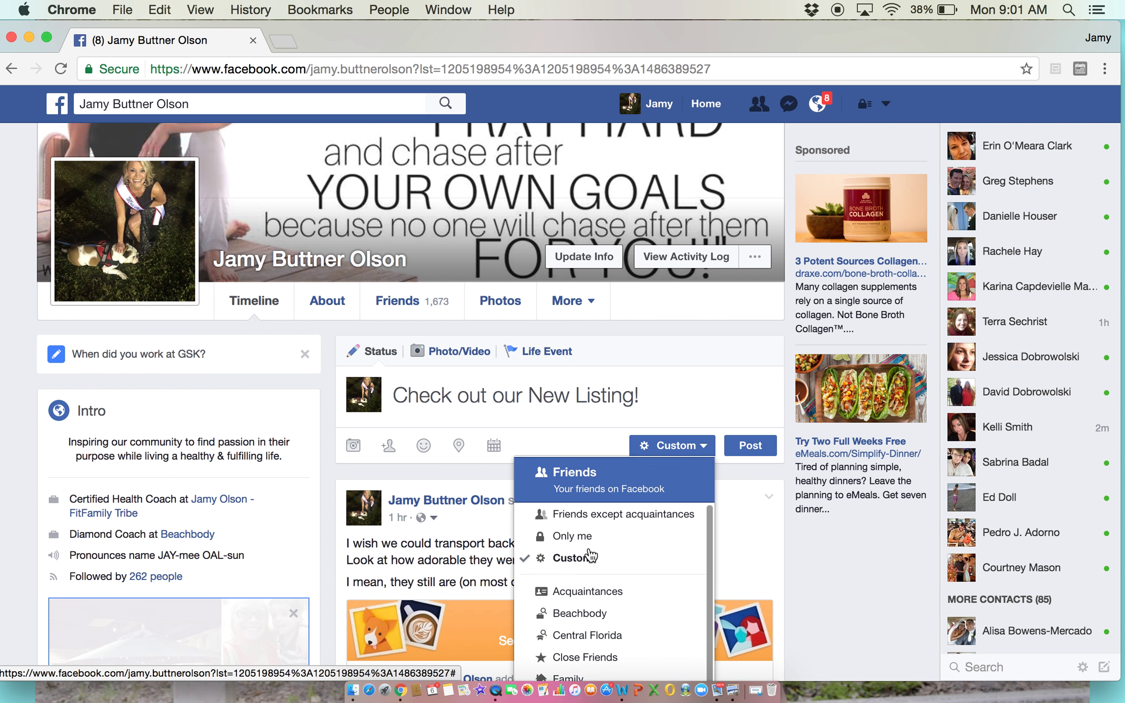
{"action": "scroll", "coordinate": [591, 554], "scroll_direction": "up", "scroll_amount": 2}
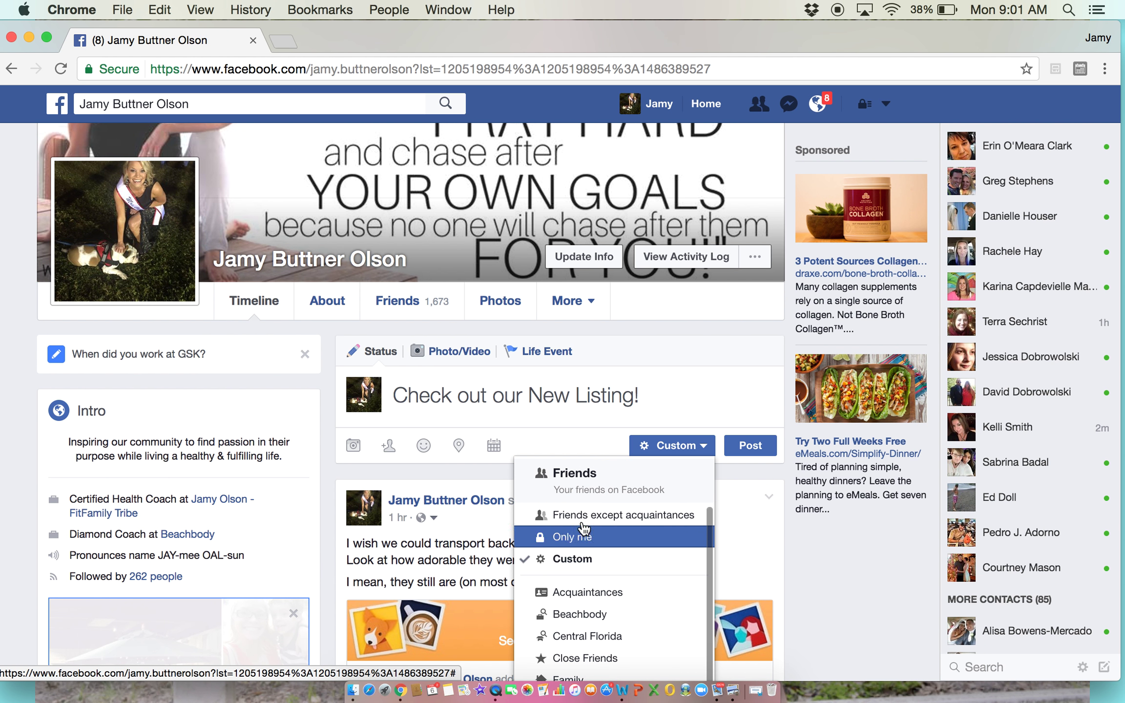
Step: In Custom Privacy, set the post to share with Friends of friends
{"action": "left_click", "coordinate": [586, 559]}
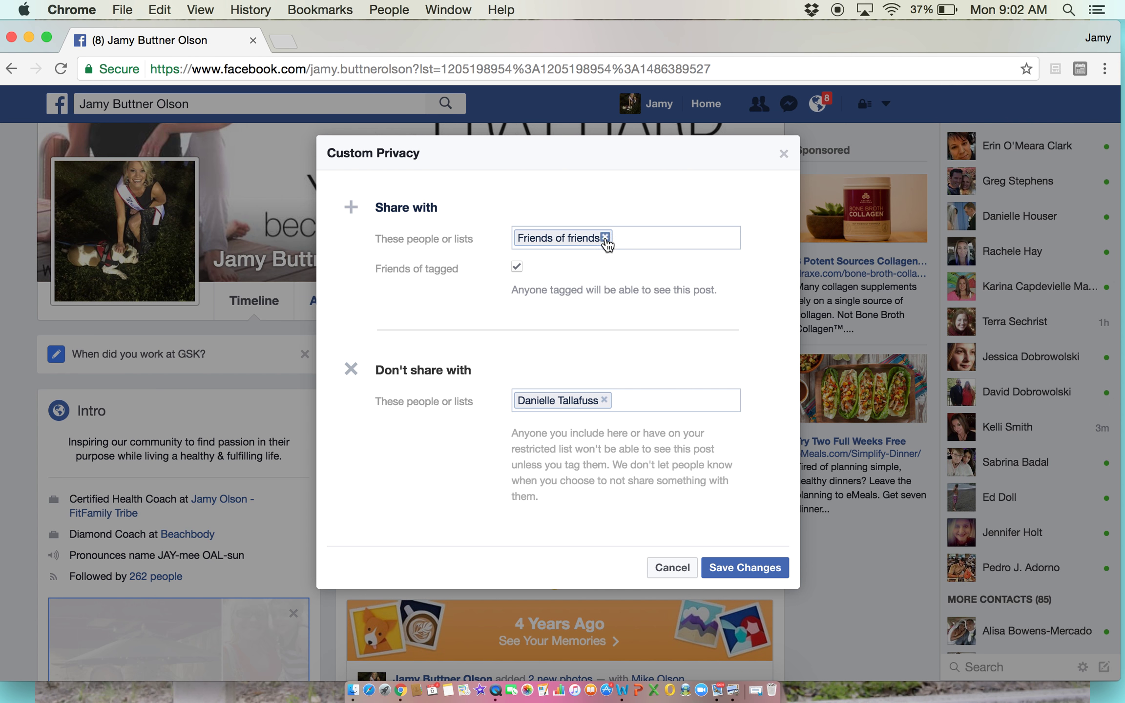
{"action": "left_click", "coordinate": [605, 237]}
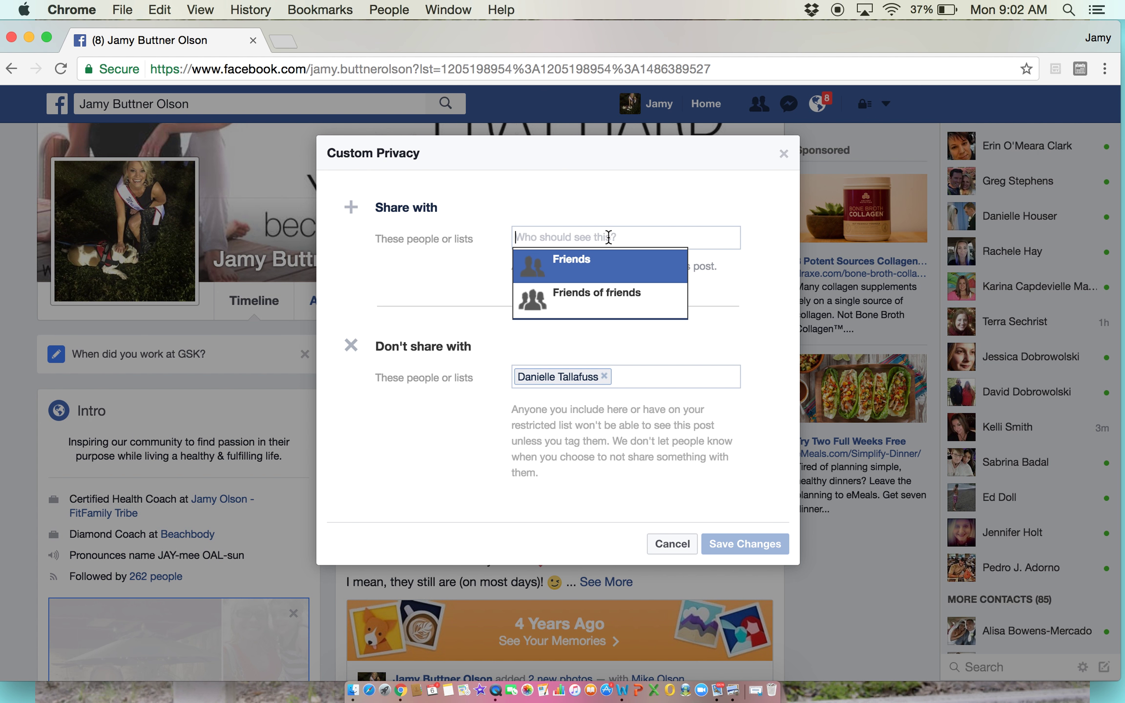
{"action": "left_click", "coordinate": [603, 262]}
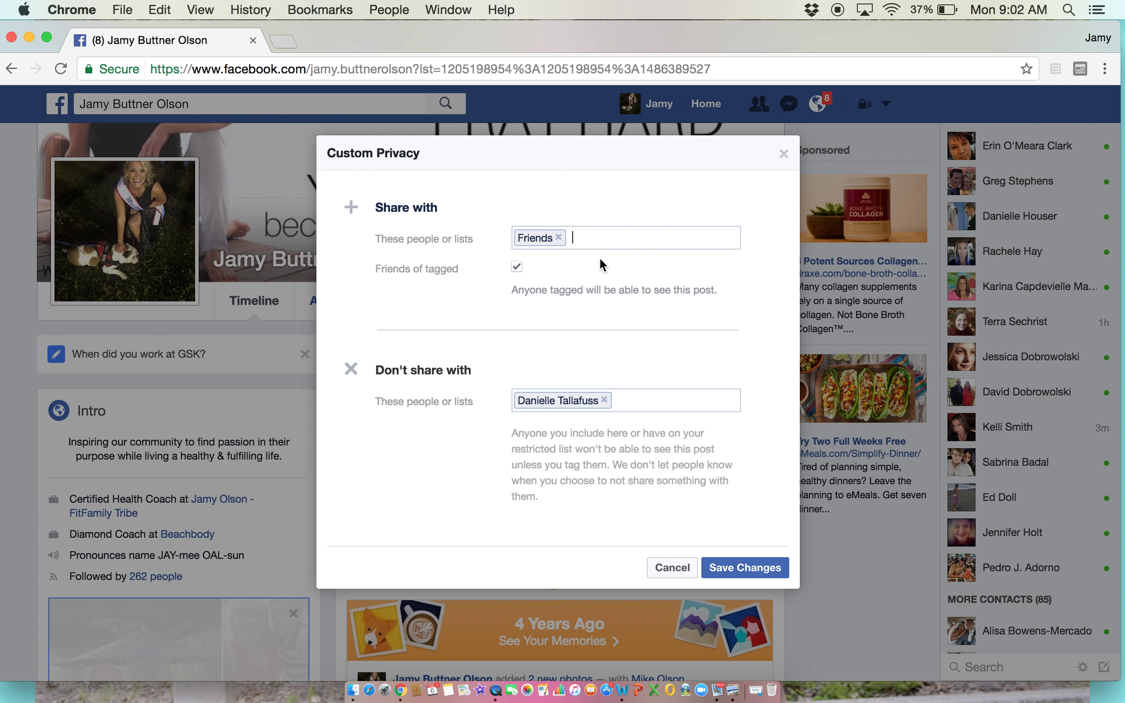
{"action": "key", "text": "BackSpace"}
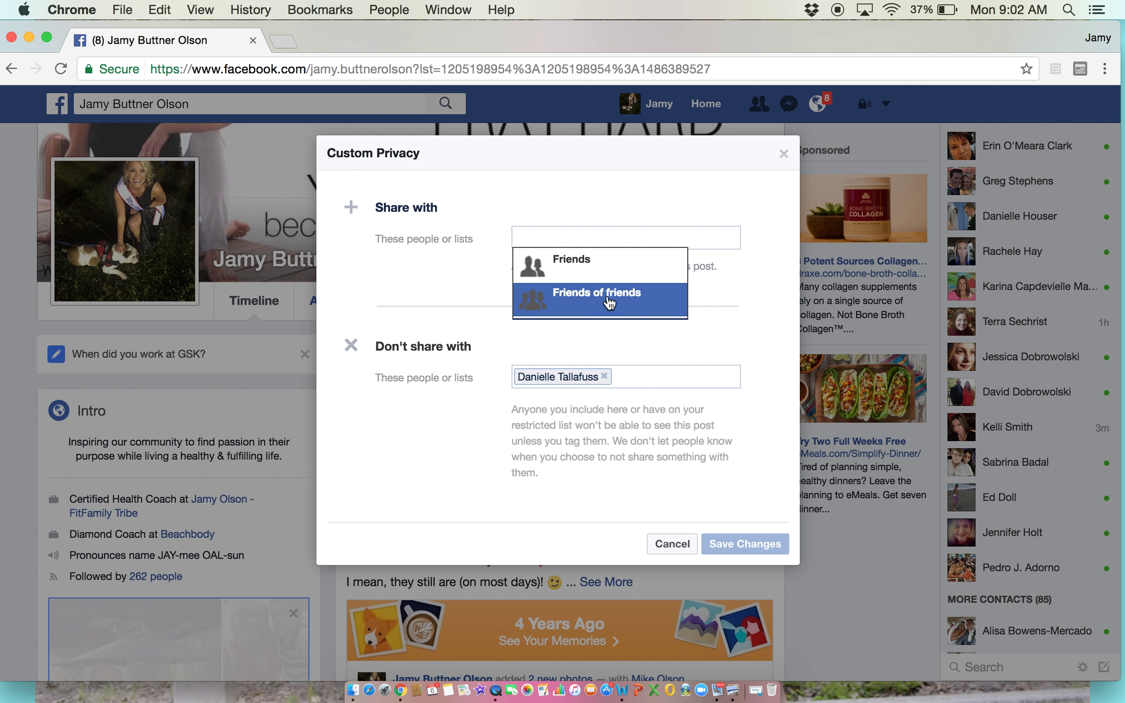
{"action": "left_click", "coordinate": [608, 295]}
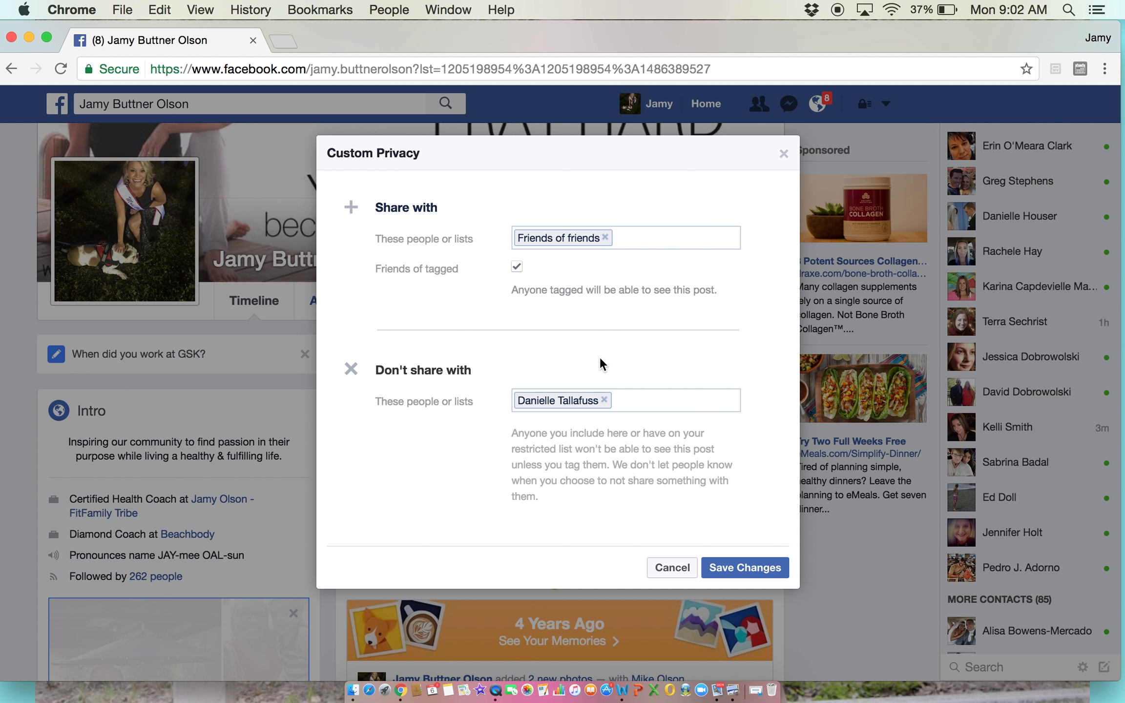
Step: Exclude only the Realtor list under Don't share with and save the changes
{"action": "left_click", "coordinate": [604, 400]}
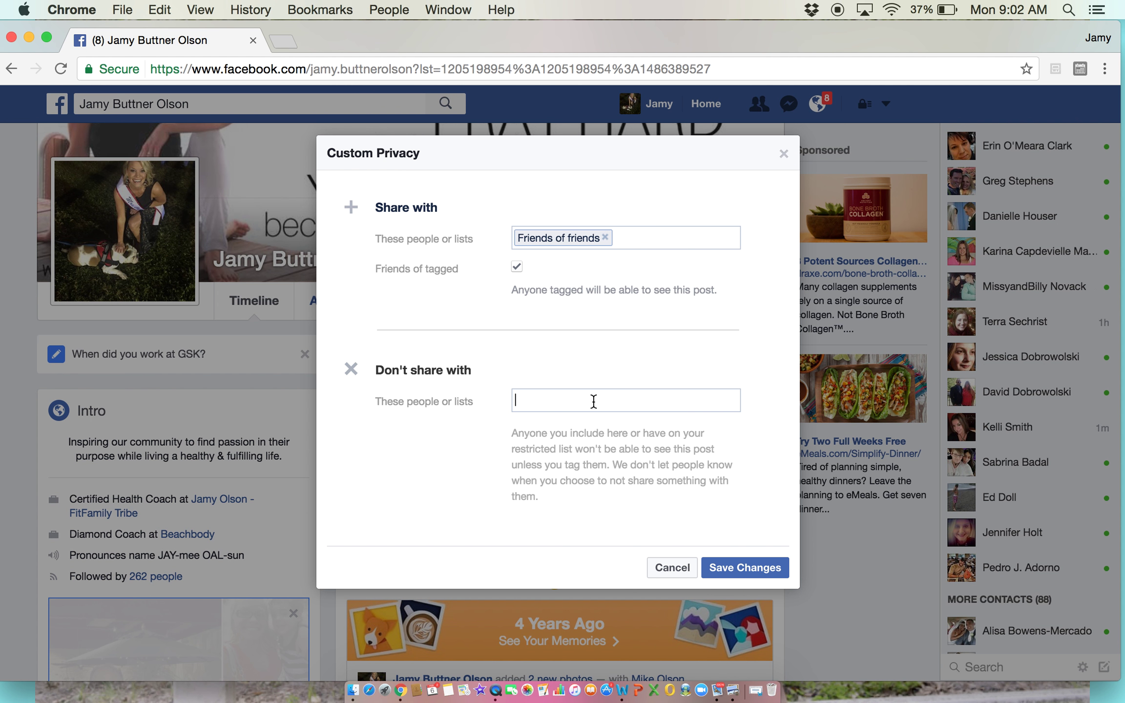
{"action": "type", "text": "rea"}
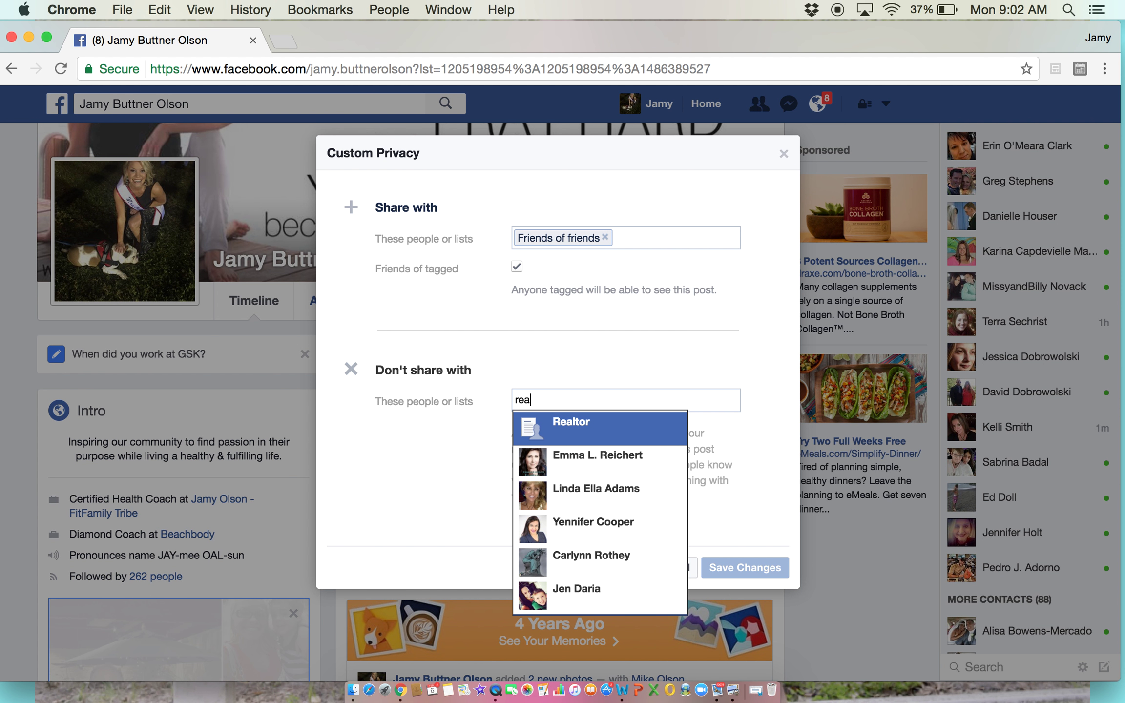
{"action": "left_click", "coordinate": [592, 428]}
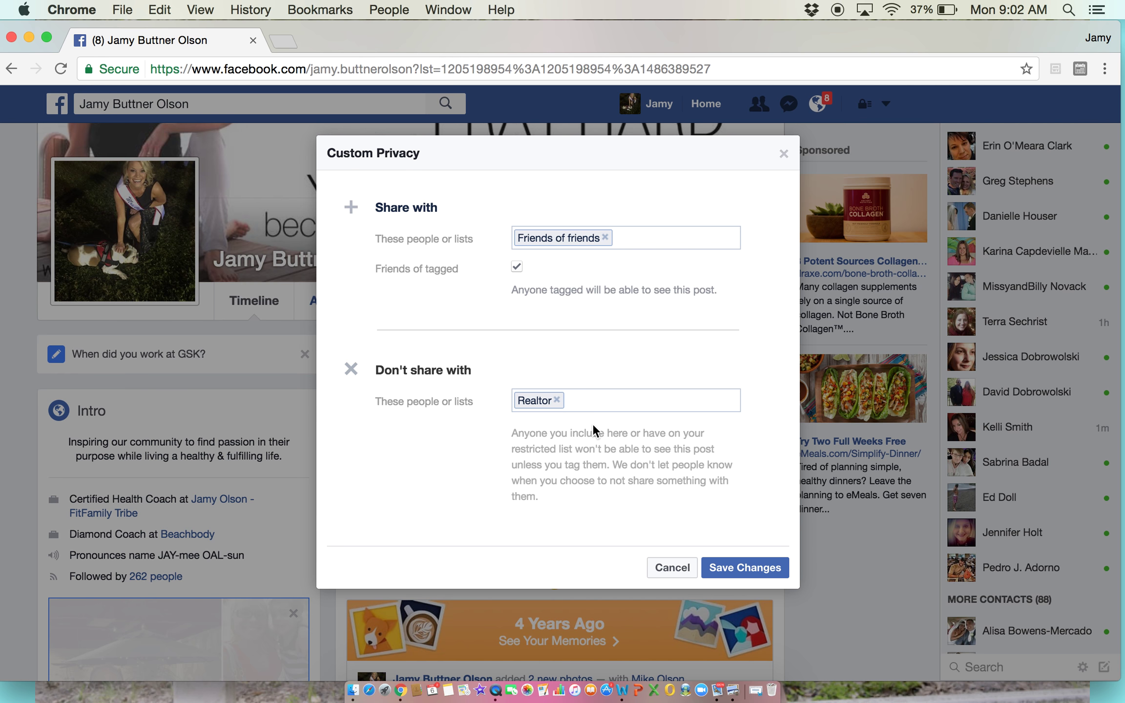
{"action": "type", "text": "dani"}
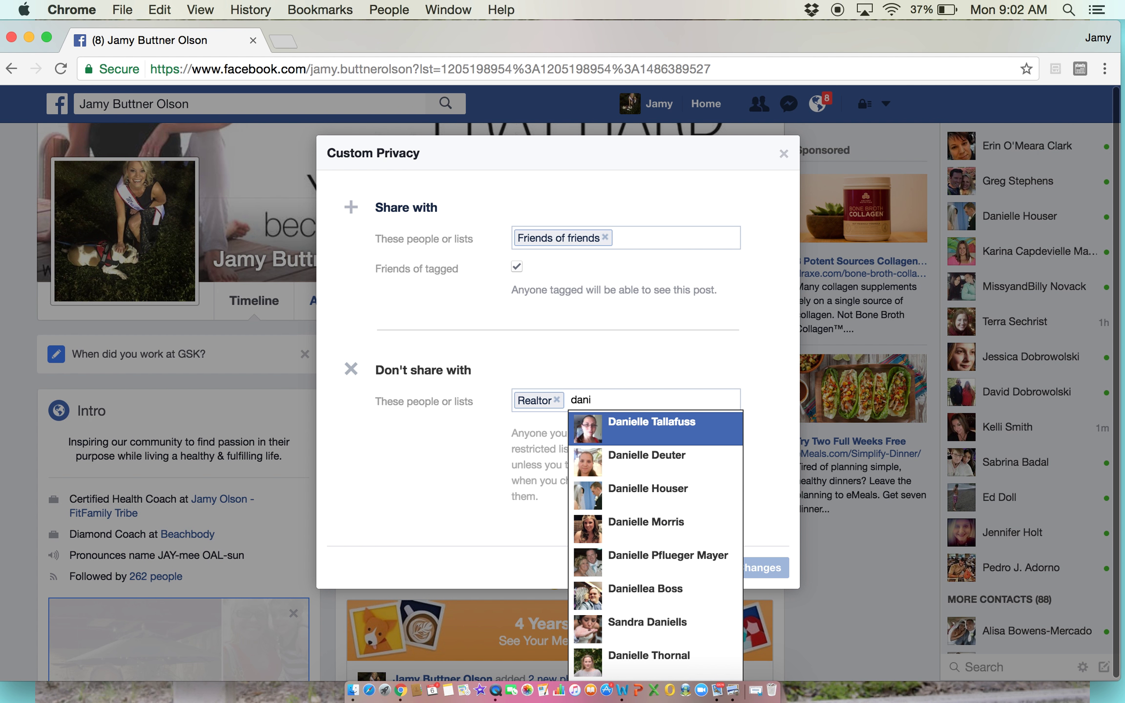
{"action": "left_click", "coordinate": [653, 523]}
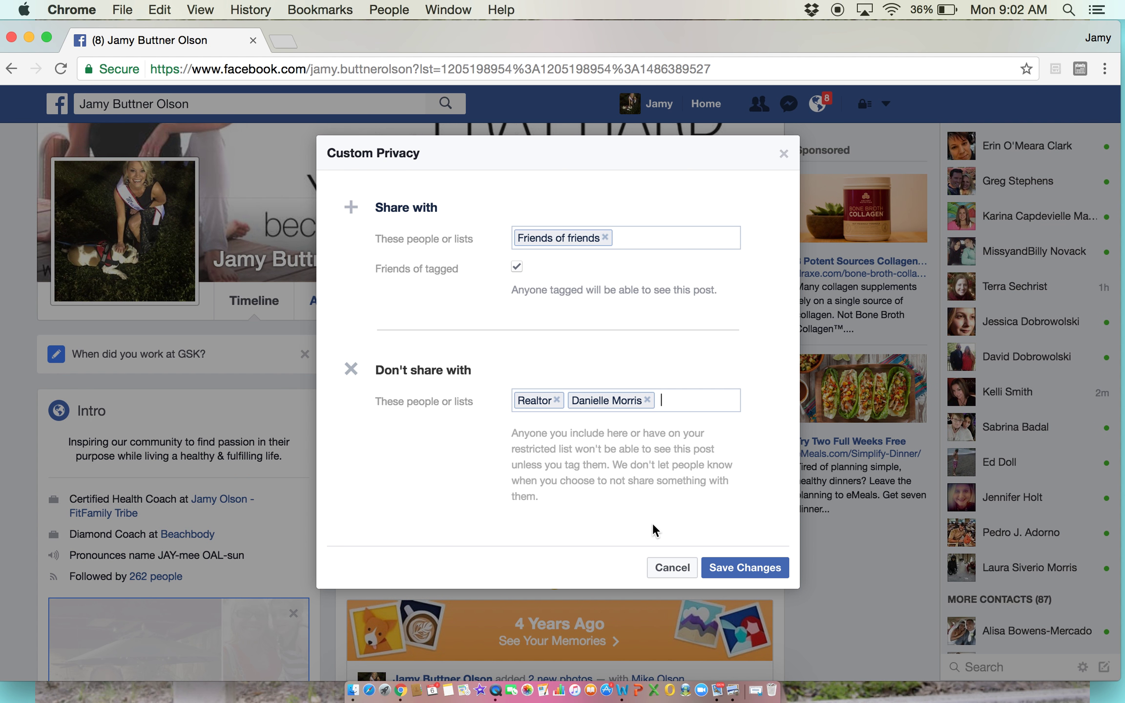
{"action": "left_click", "coordinate": [647, 400]}
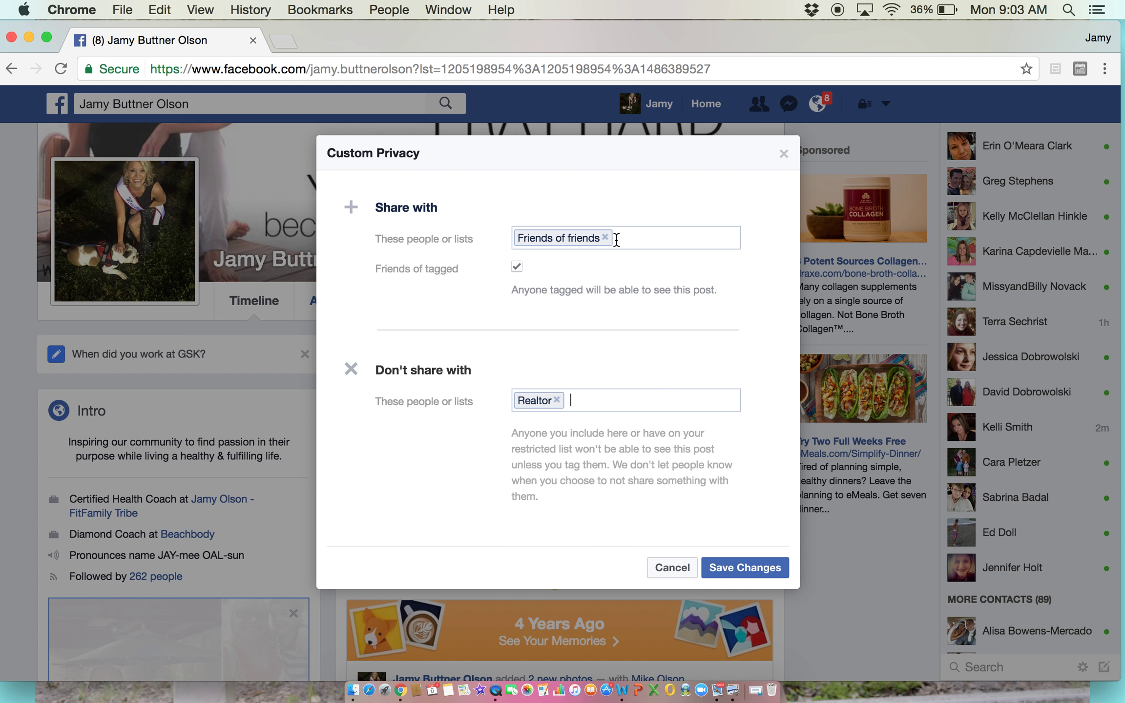
{"action": "left_click", "coordinate": [569, 401]}
{"action": "left_click", "coordinate": [742, 576]}
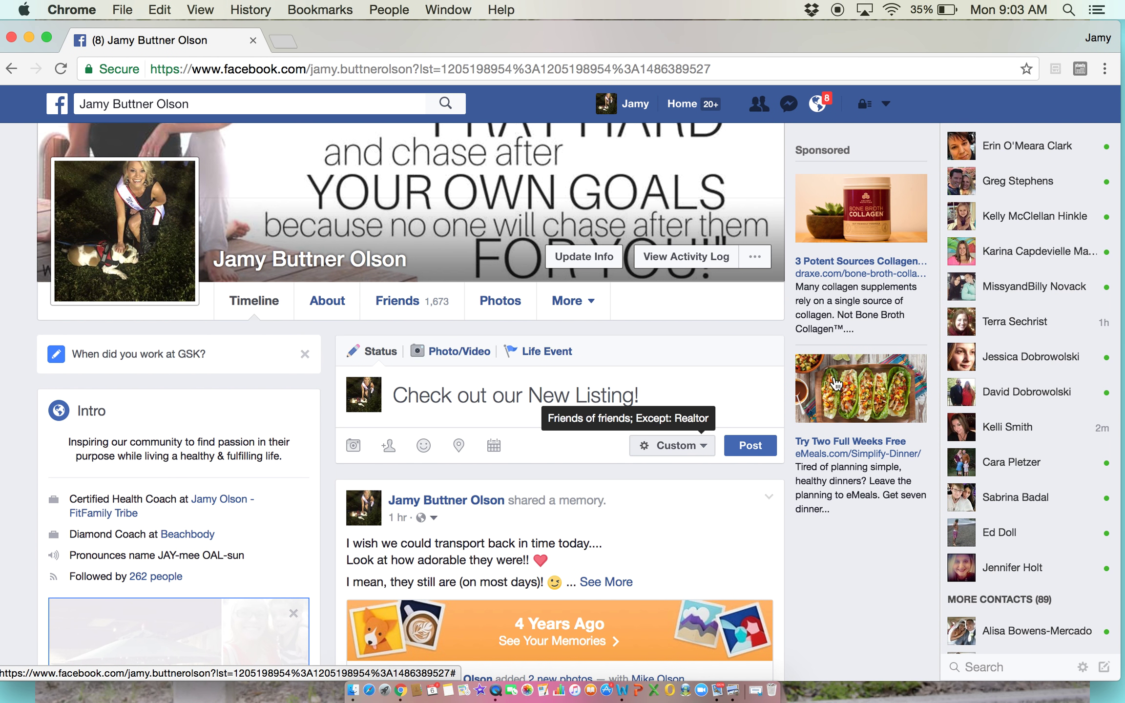
Step: Close the Dictionary pop-up and delete the draft text 'Check out our New Listing!'
{"action": "left_click", "coordinate": [669, 396]}
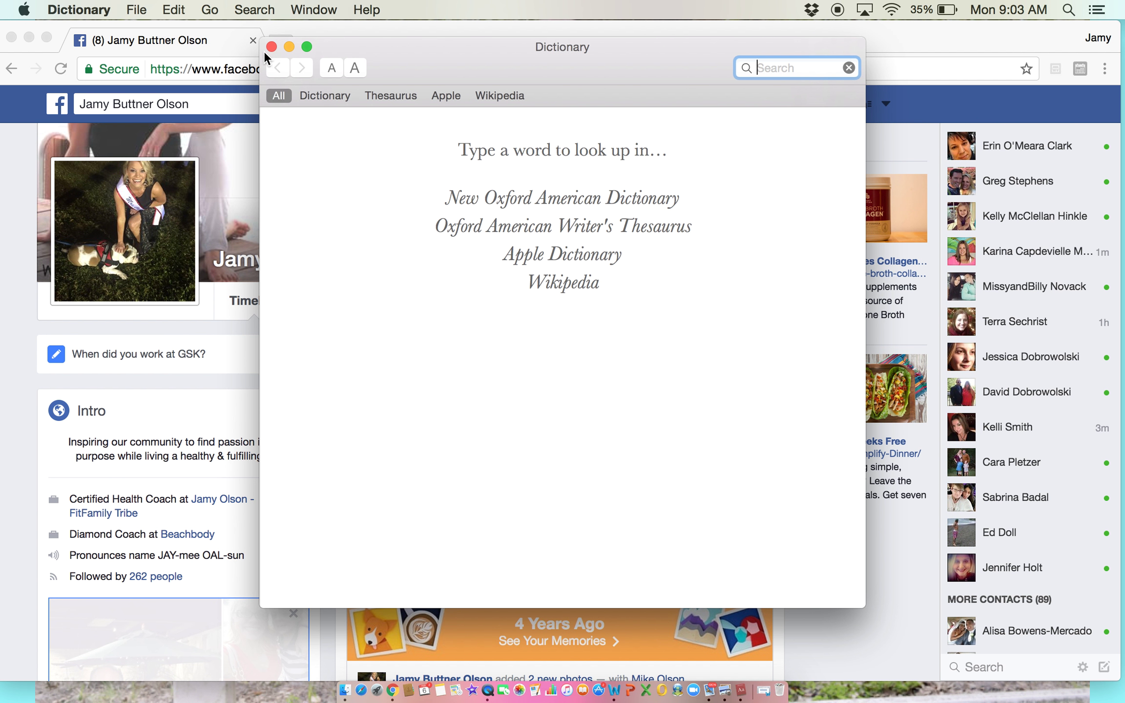
{"action": "left_click", "coordinate": [271, 47]}
{"action": "left_click_drag", "start_coordinate": [682, 399], "coordinate": [401, 396]}
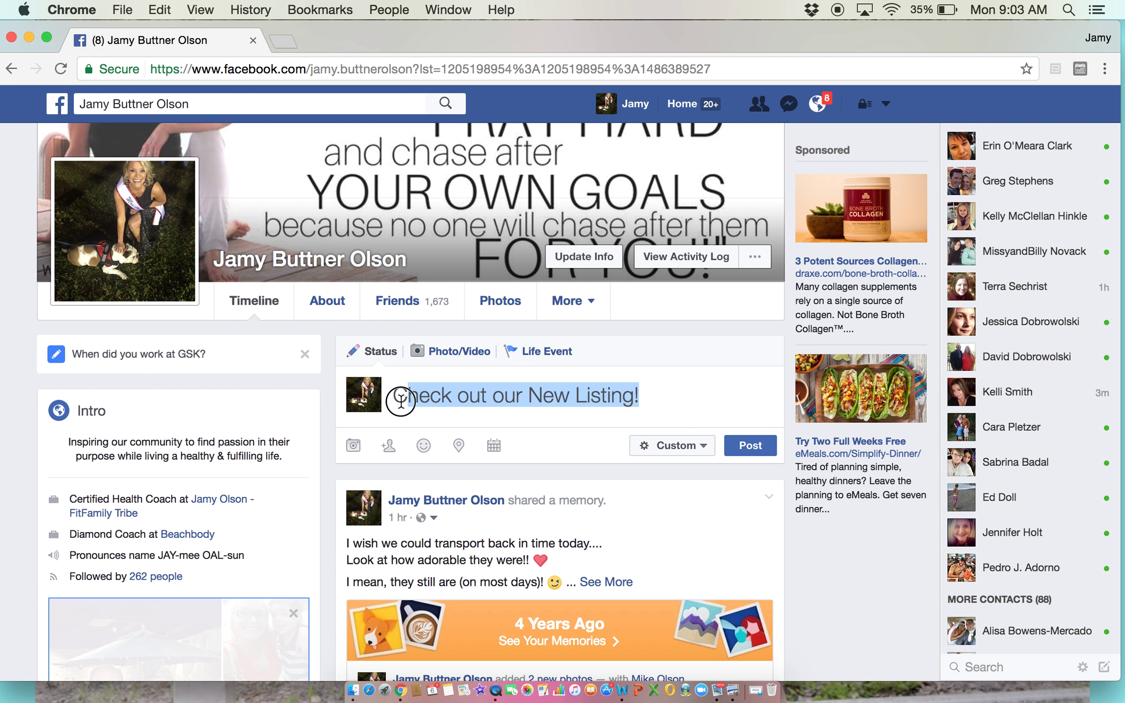
{"action": "key", "text": "BackSpace"}
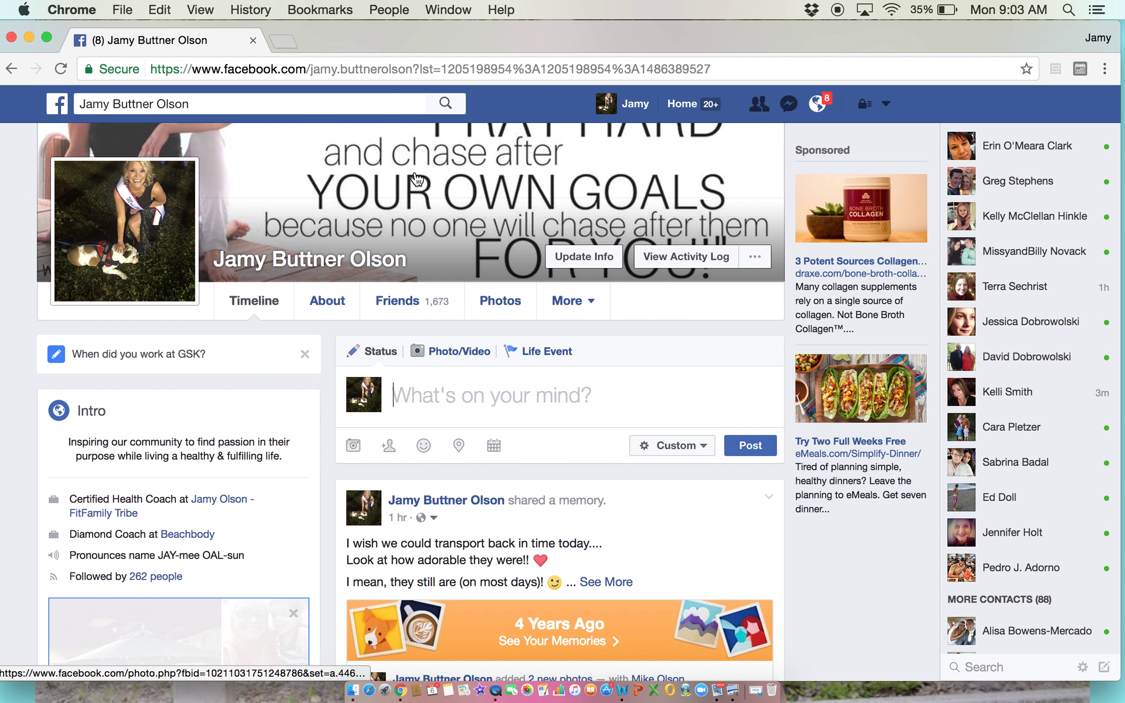
Step: Open The Stephens Group Page from Home and scroll down to the Dodo puppy video
{"action": "left_click", "coordinate": [695, 105]}
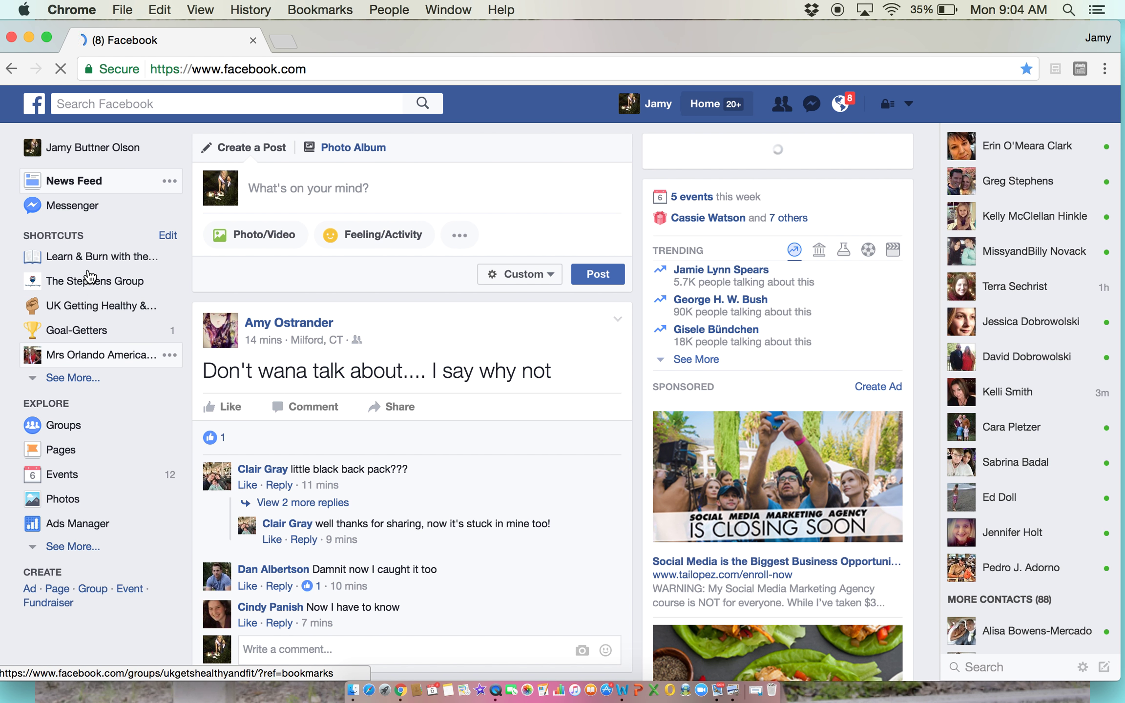
{"action": "left_click", "coordinate": [89, 289]}
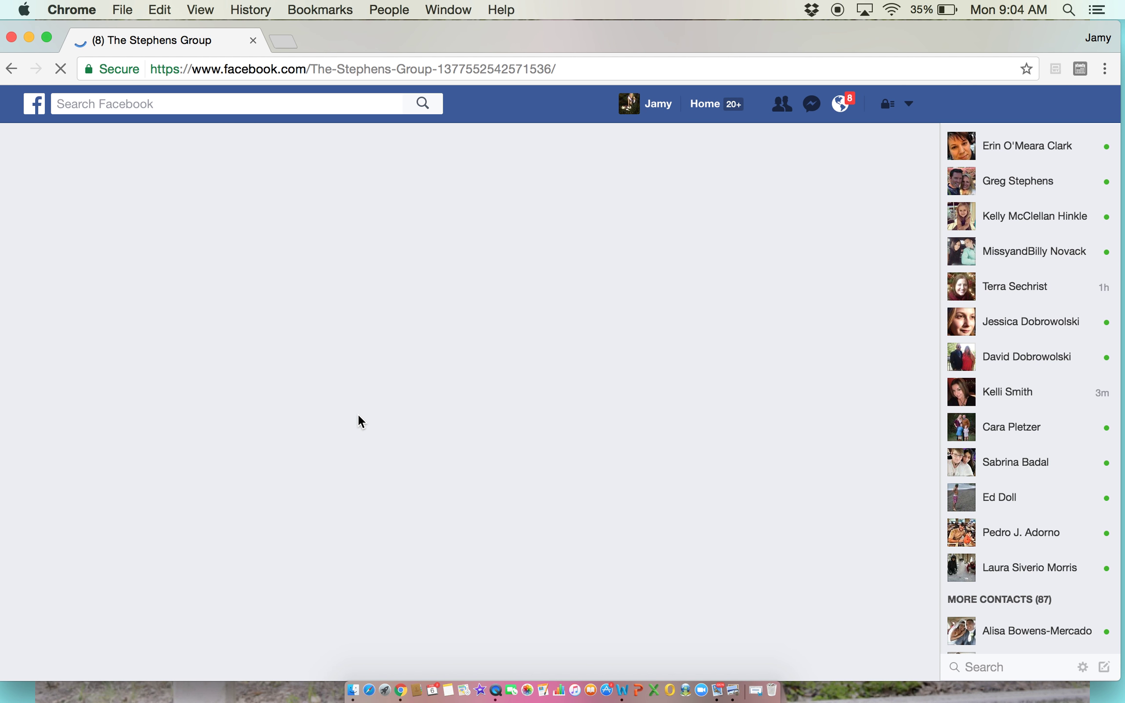
{"action": "scroll", "coordinate": [360, 423], "scroll_direction": "down", "scroll_amount": 10}
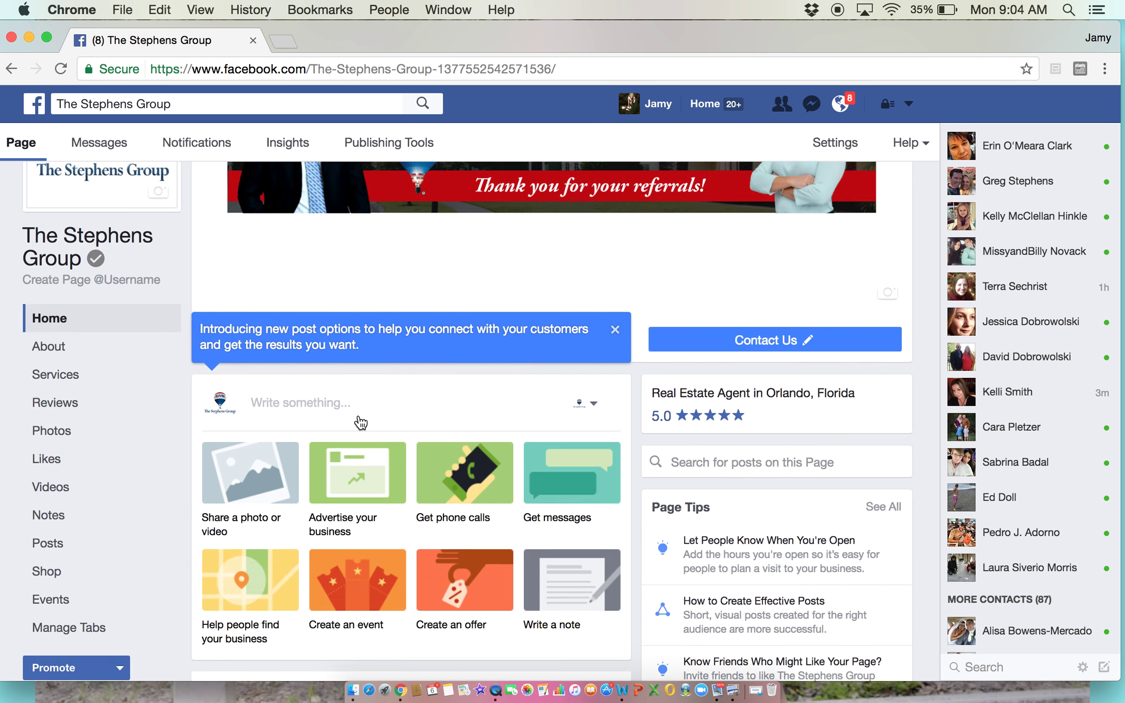
{"action": "scroll", "coordinate": [359, 415], "scroll_direction": "down", "scroll_amount": 15}
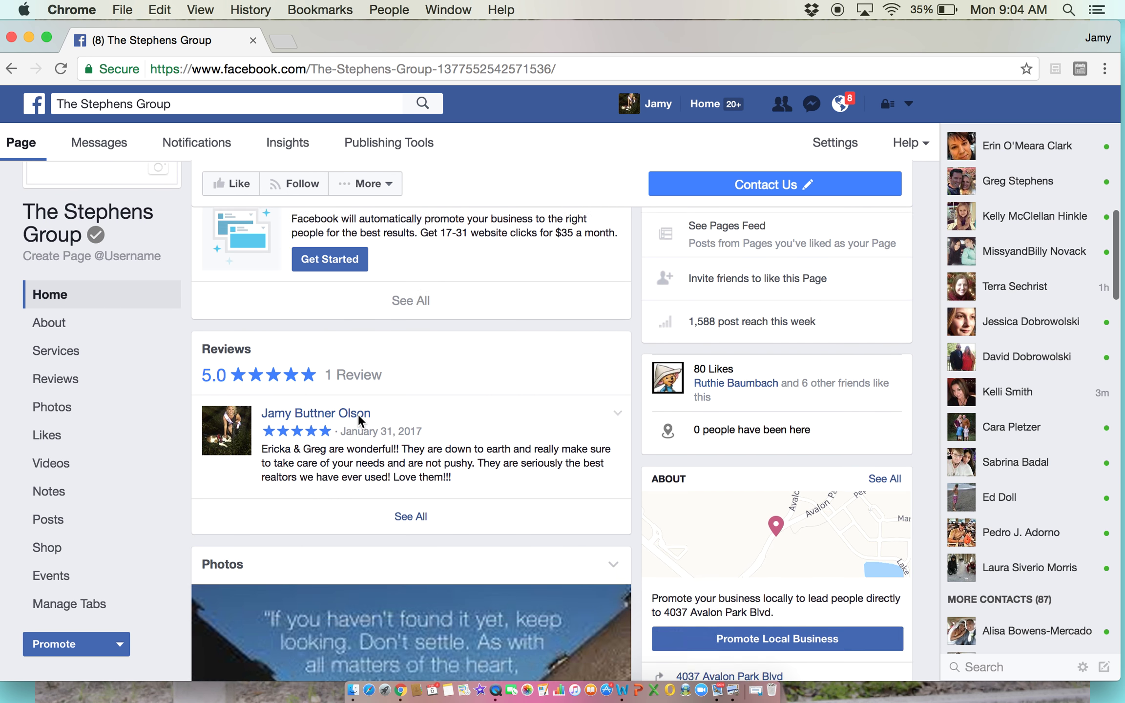
{"action": "scroll", "coordinate": [359, 418], "scroll_direction": "down", "scroll_amount": 5}
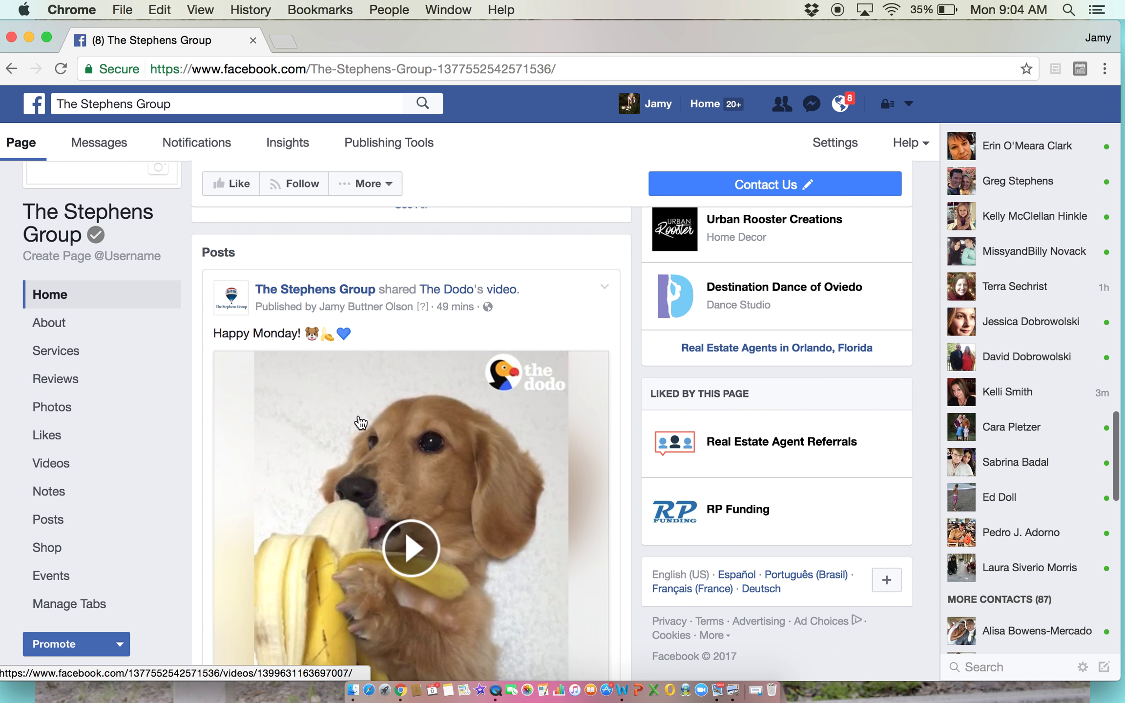
{"action": "scroll", "coordinate": [360, 423], "scroll_direction": "down", "scroll_amount": 2}
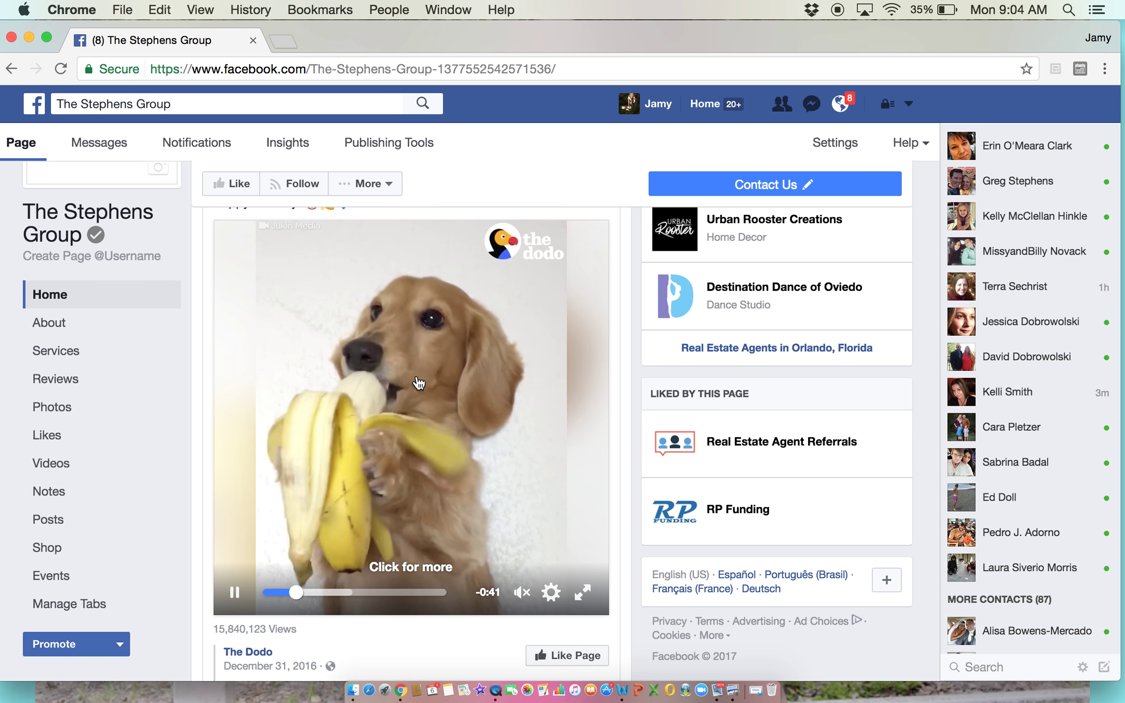
{"action": "scroll", "coordinate": [411, 528], "scroll_direction": "down", "scroll_amount": 2}
{"action": "scroll", "coordinate": [410, 532], "scroll_direction": "down", "scroll_amount": 6}
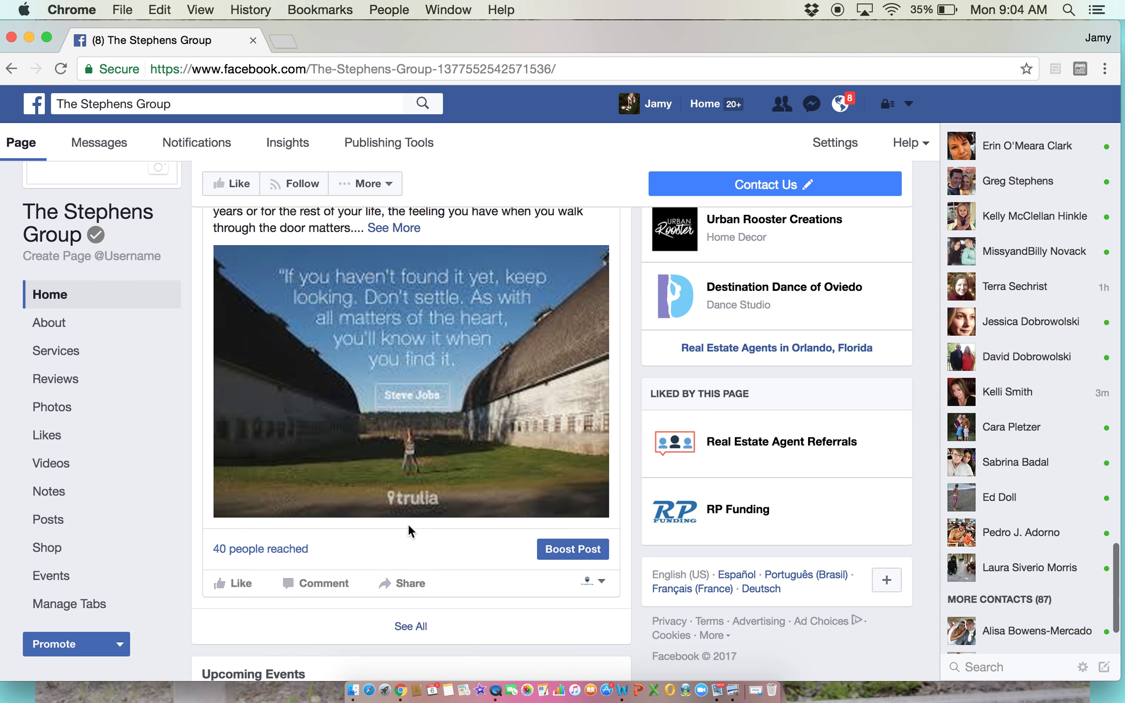
{"action": "scroll", "coordinate": [407, 524], "scroll_direction": "up", "scroll_amount": 10}
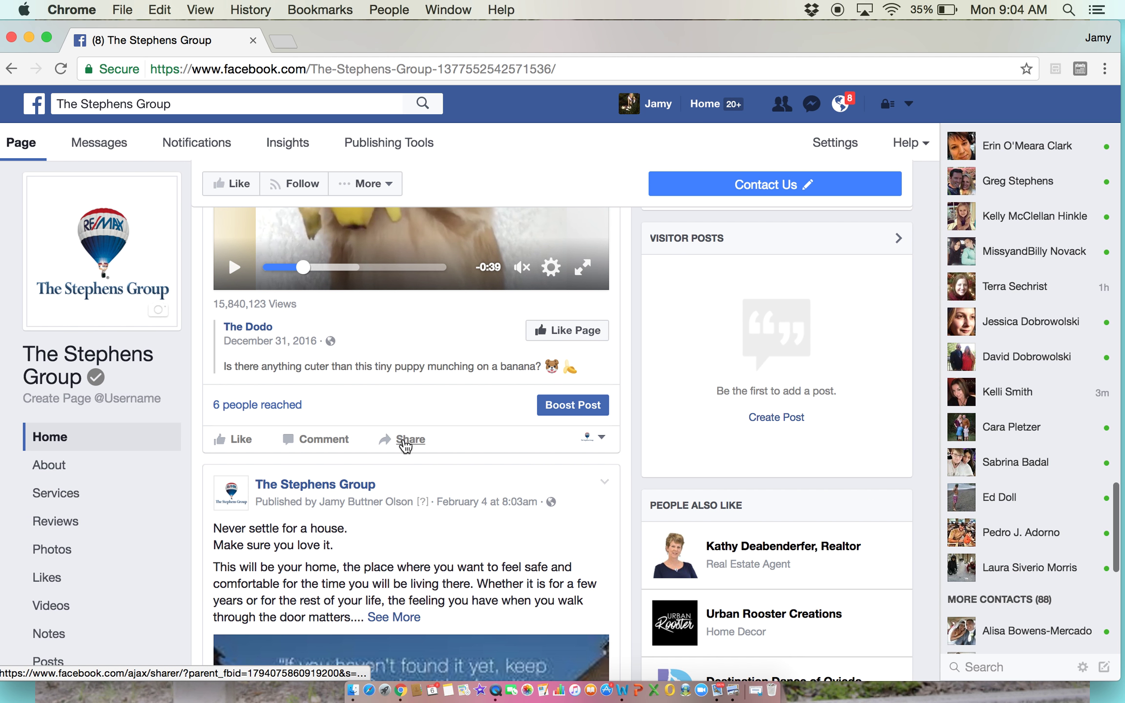
Step: Share the Dodo video to your Timeline with a Public audience, then reopen the audience menu
{"action": "left_click", "coordinate": [404, 439]}
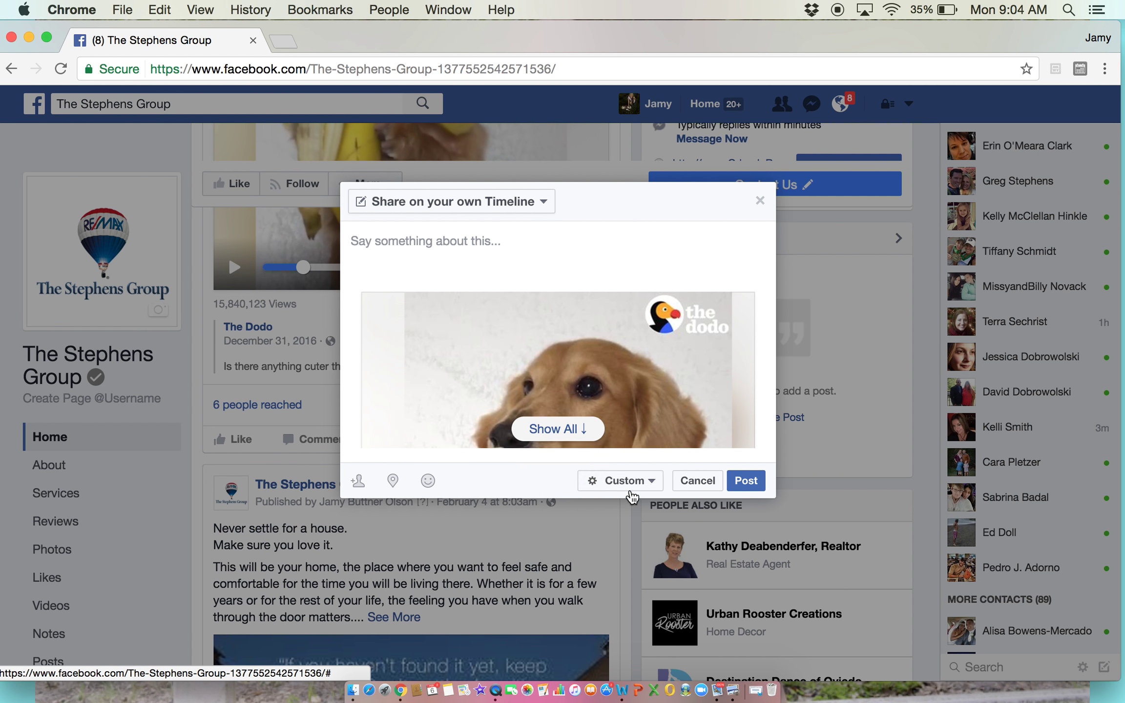
{"action": "left_click", "coordinate": [654, 486]}
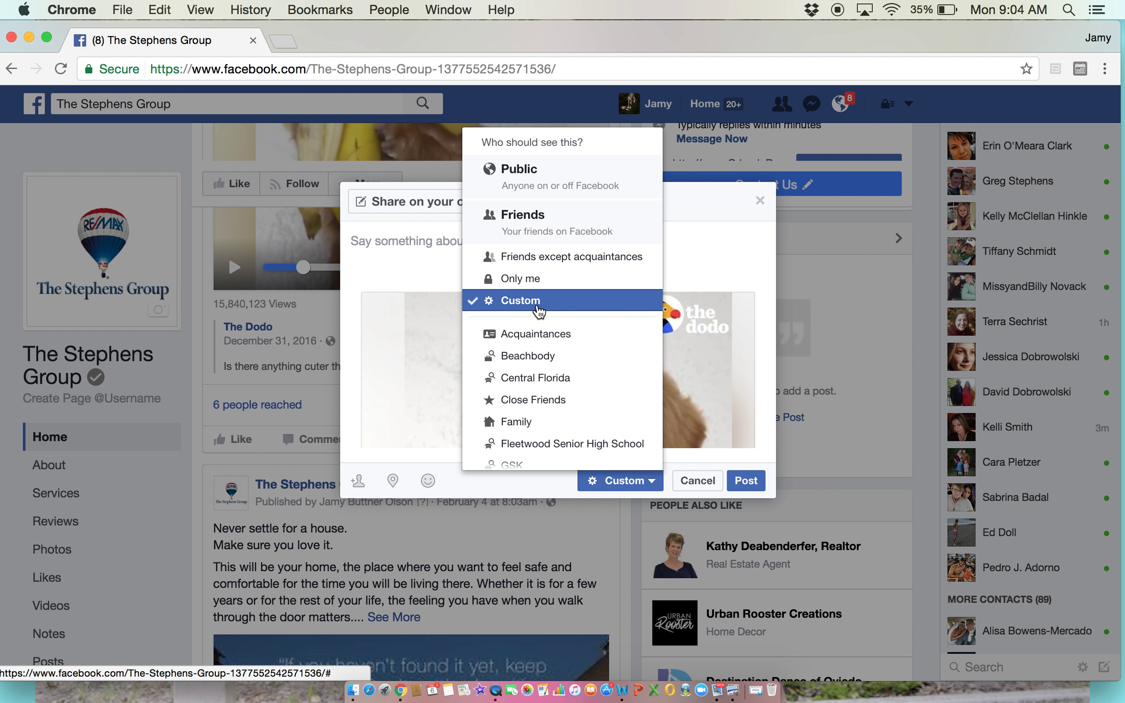
{"action": "left_click", "coordinate": [521, 178]}
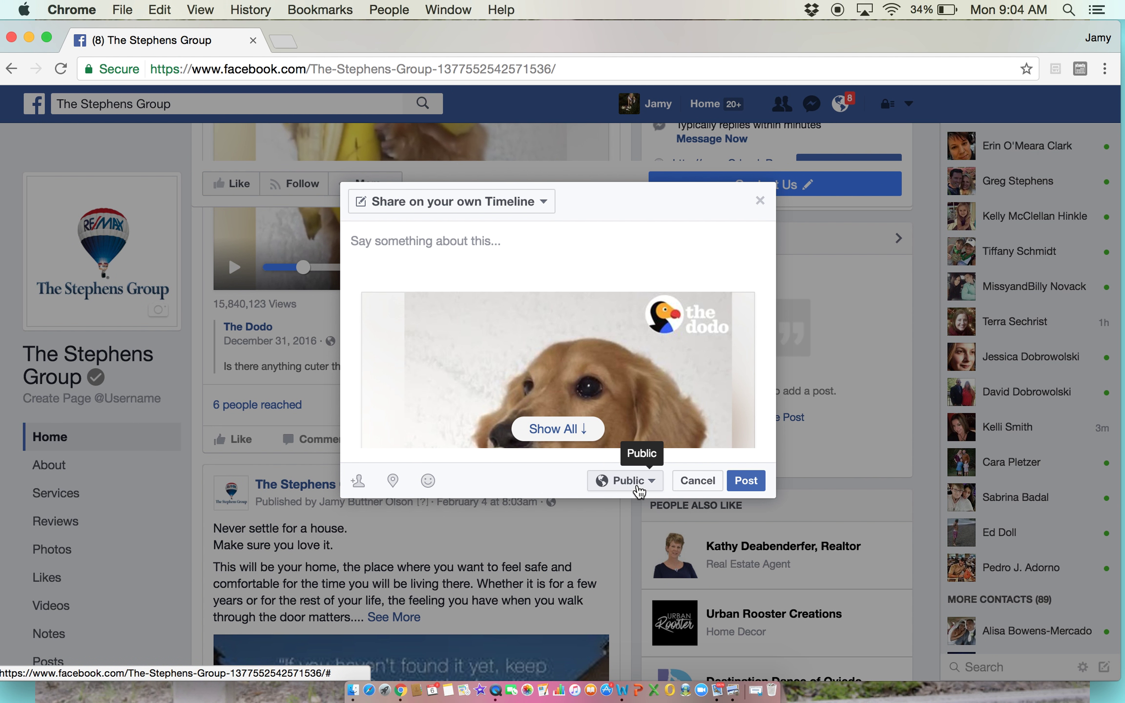
{"action": "left_click", "coordinate": [639, 491]}
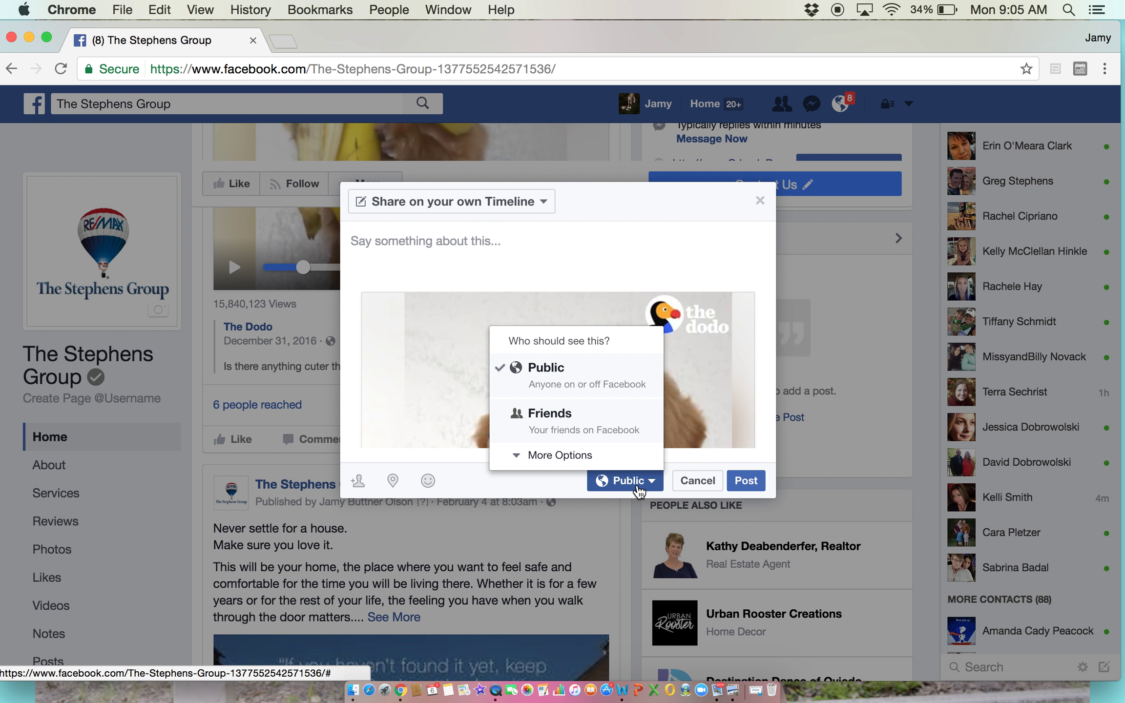
Step: Save a Custom audience adding Friends of friends and excluding Realtor, then discard the share
{"action": "left_click", "coordinate": [560, 455]}
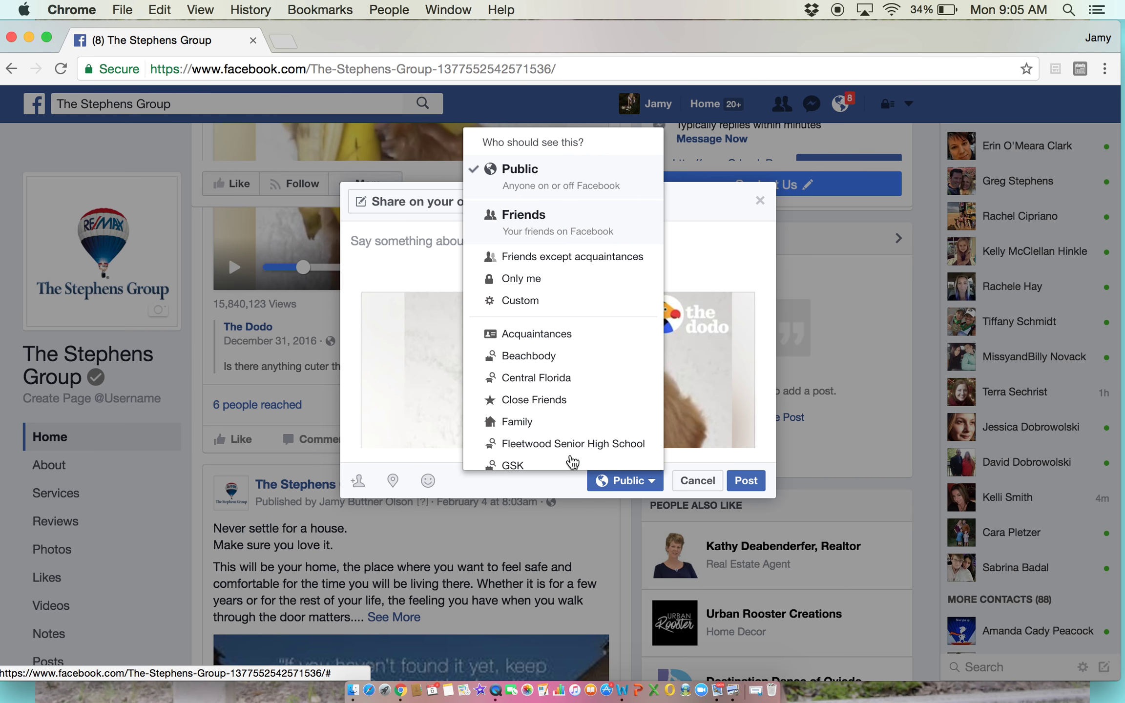
{"action": "left_click", "coordinate": [546, 301]}
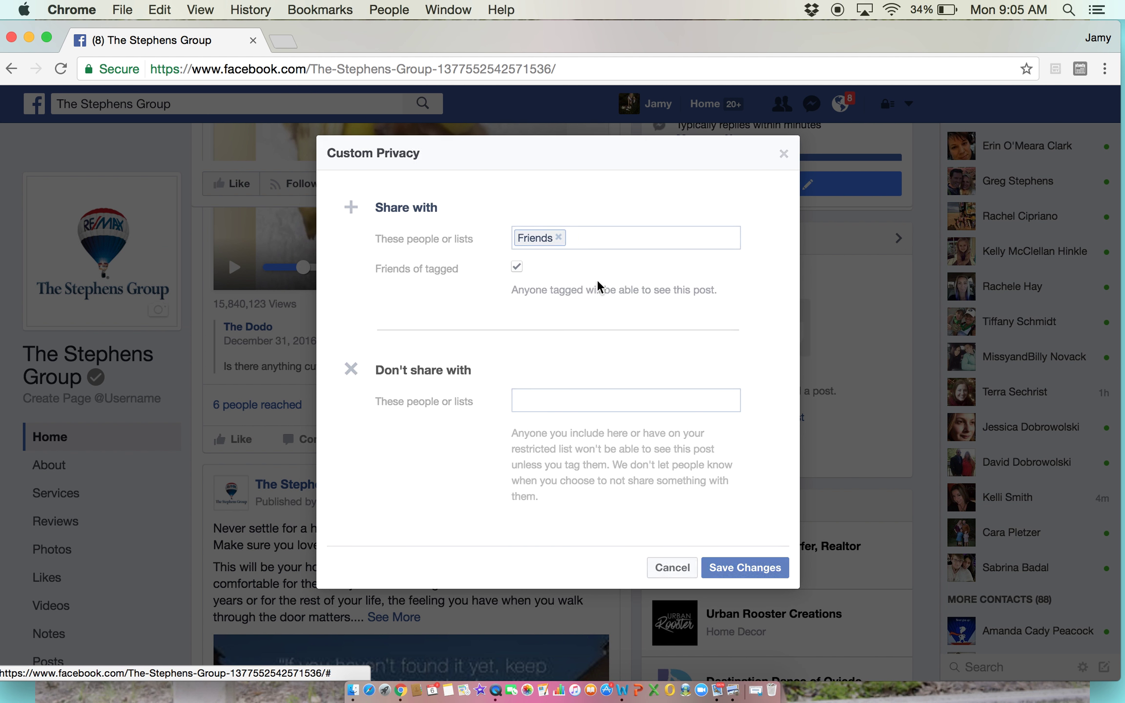
{"action": "left_click", "coordinate": [581, 236]}
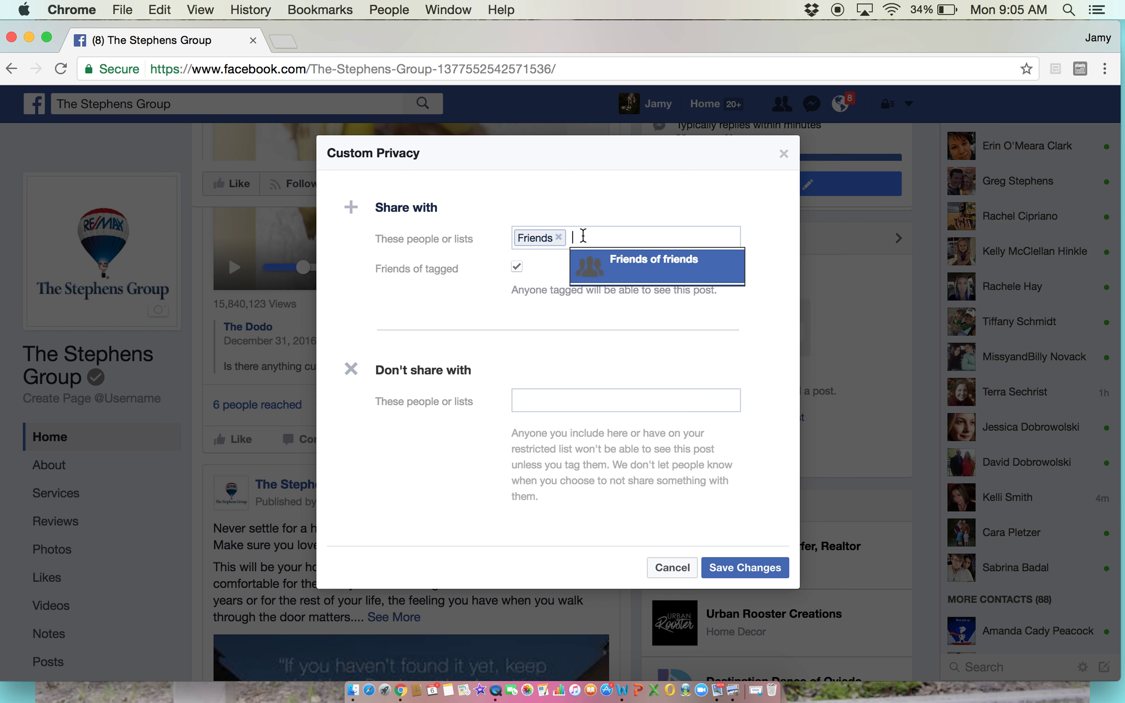
{"action": "left_click", "coordinate": [605, 270]}
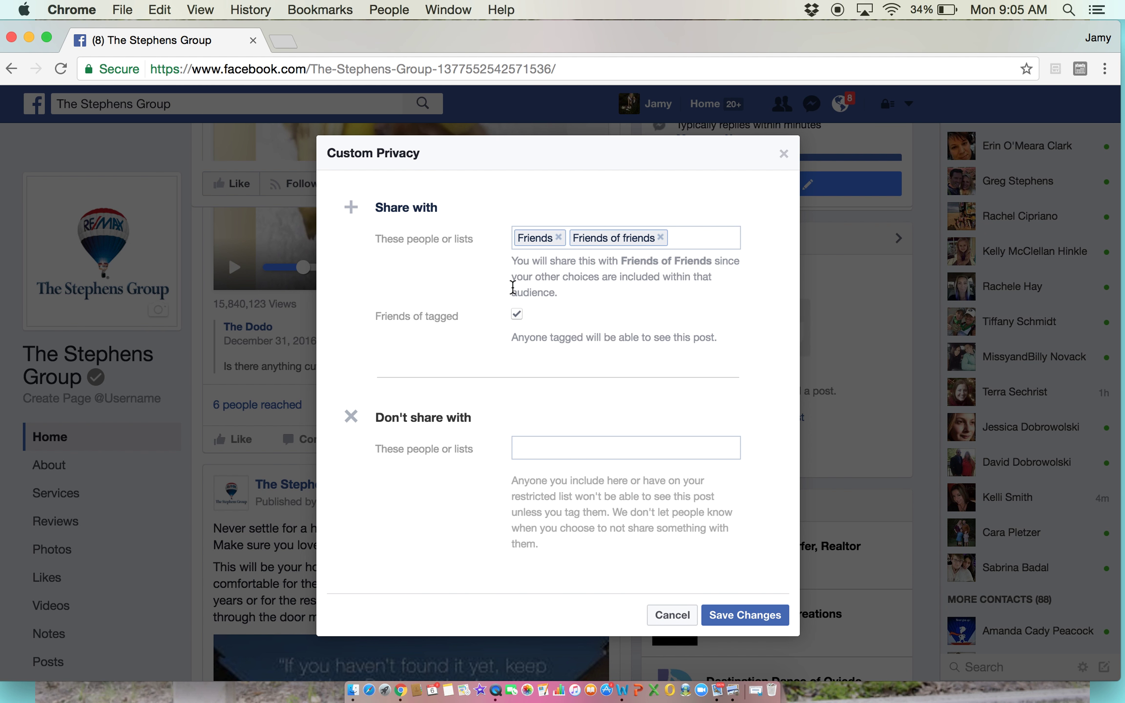
{"action": "left_click", "coordinate": [532, 446]}
{"action": "type", "text": "real"}
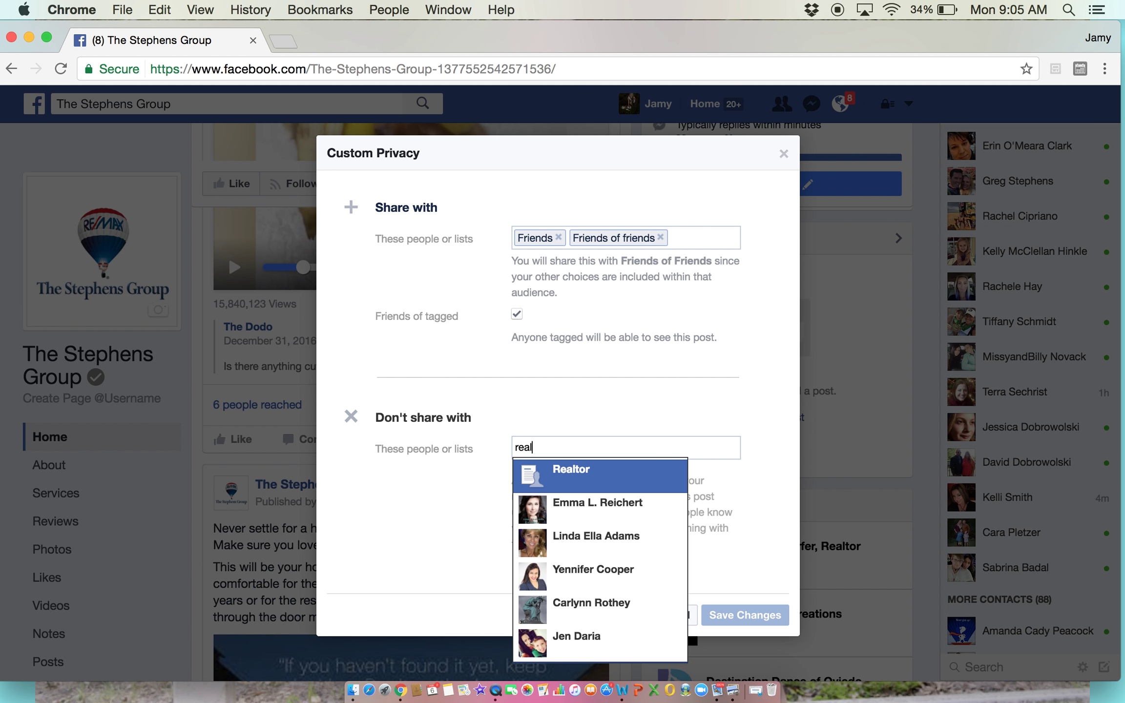
{"action": "type", "text": "to"}
{"action": "left_click", "coordinate": [604, 481]}
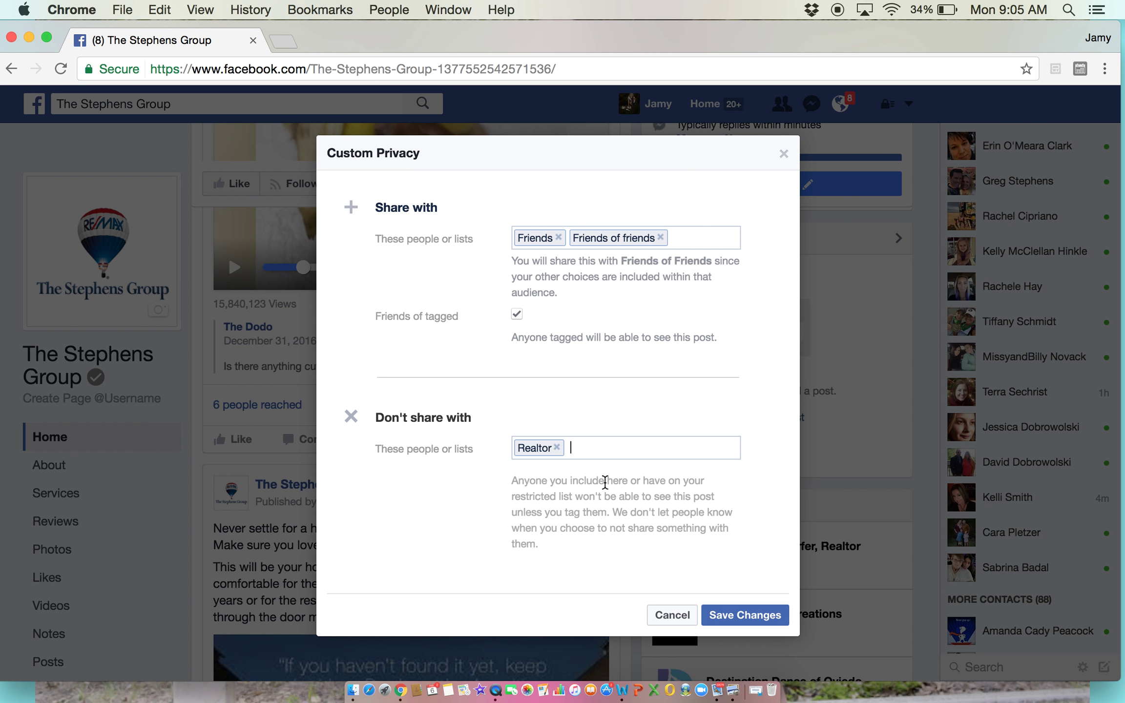
{"action": "left_click", "coordinate": [758, 616]}
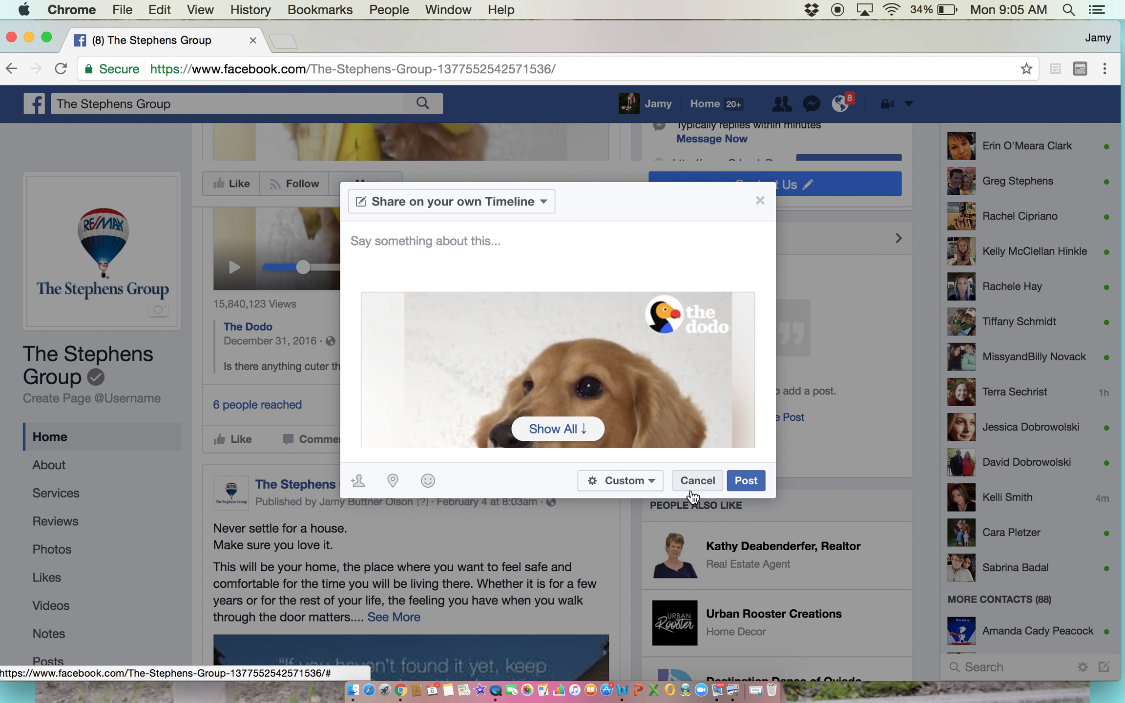
{"action": "left_click", "coordinate": [696, 481]}
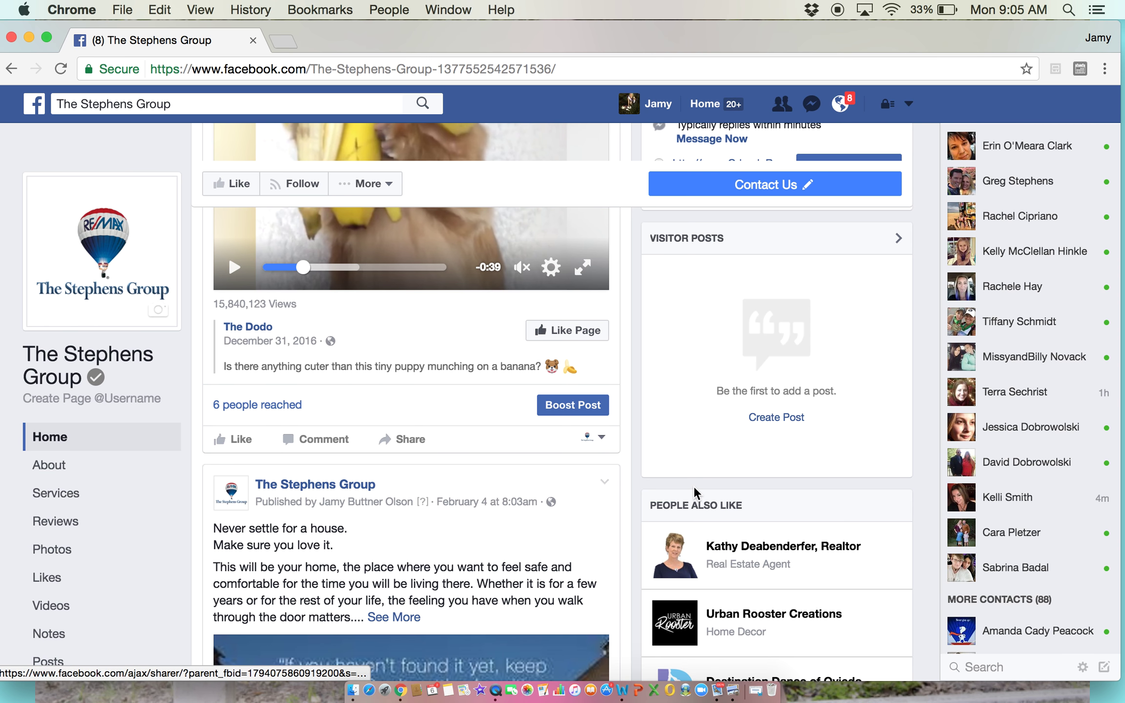
Step: Scroll back to the top of The Stephens Group Page, with its 'Happy Monday!' Dodo video post unchanged
{"action": "scroll", "coordinate": [352, 504], "scroll_direction": "up", "scroll_amount": 2}
{"action": "mouse_move", "coordinate": [351, 503]}
{"action": "scroll", "coordinate": [352, 503], "scroll_direction": "up", "scroll_amount": 15}
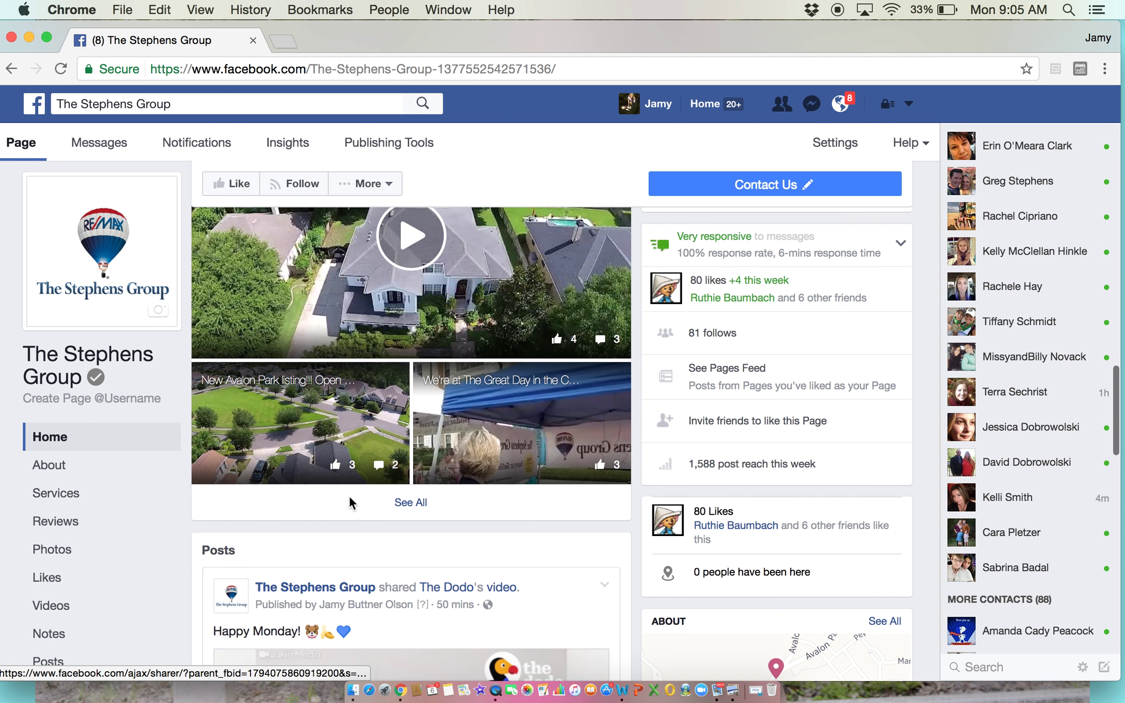